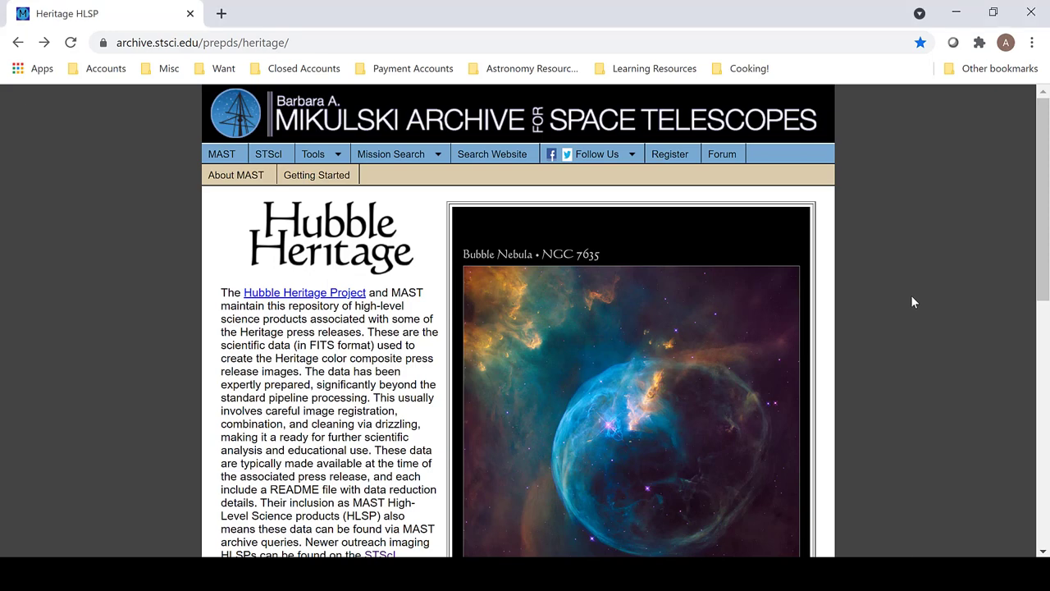
Scroll down the Hubble Heritage page to the Hubble Heritage Datasets list.
{"action": "scroll", "coordinate": [911, 302], "scroll_direction": "down", "scroll_amount": 8}
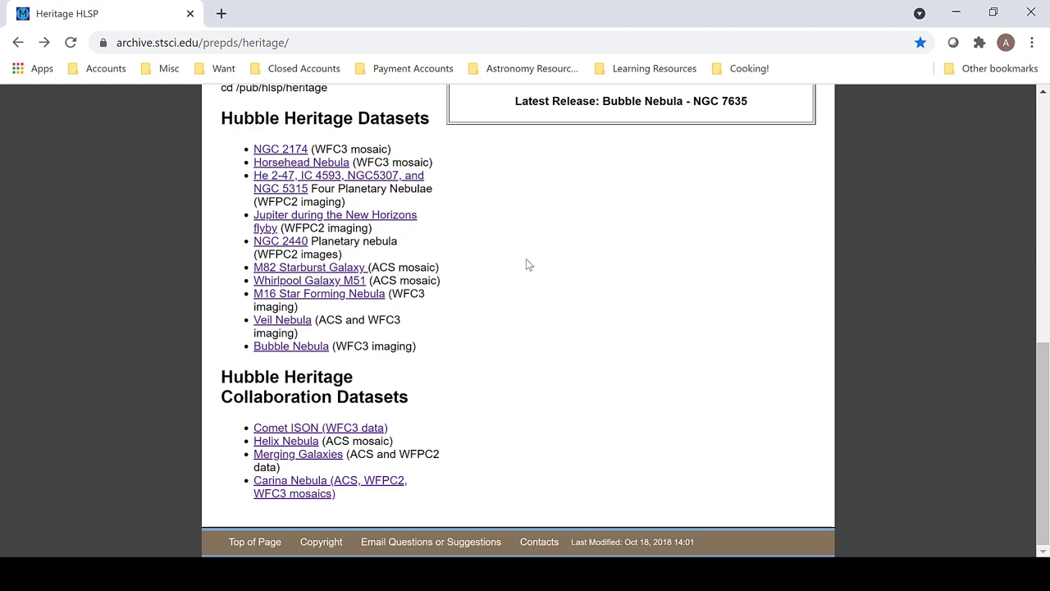
Open the Whirlpool Galaxy M51 dataset and its table of downloadable FITS files.
{"action": "left_click", "coordinate": [339, 284]}
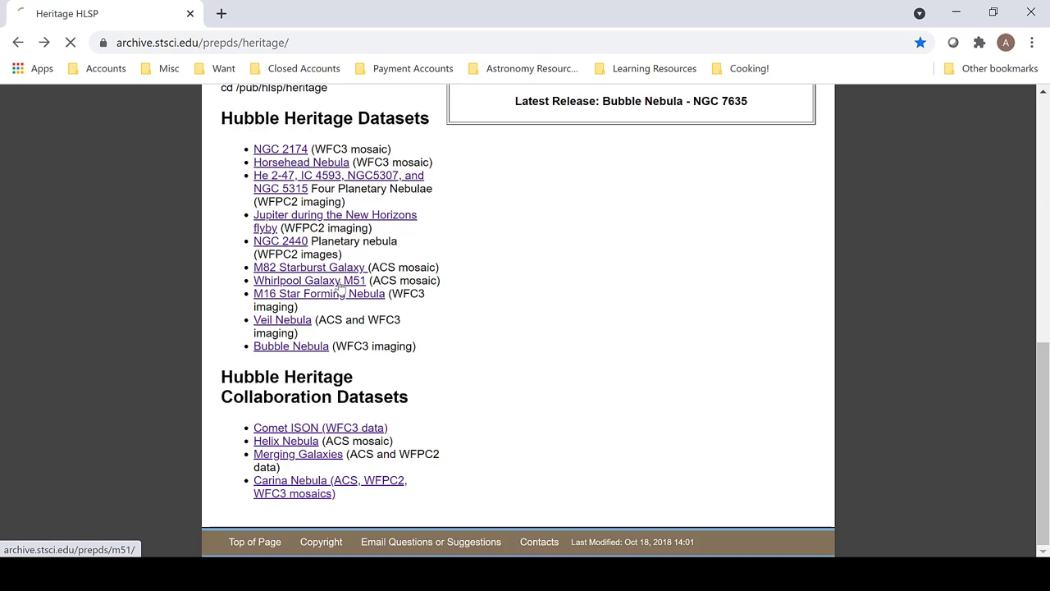
{"action": "scroll", "coordinate": [704, 299], "scroll_direction": "down", "scroll_amount": 2}
{"action": "scroll", "coordinate": [704, 300], "scroll_direction": "down", "scroll_amount": 1}
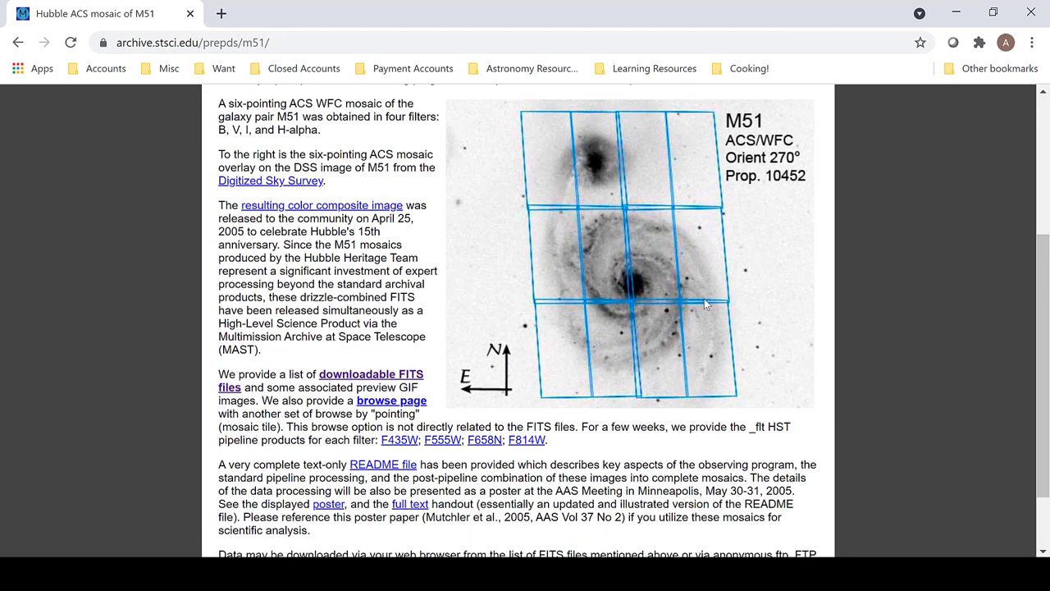
{"action": "left_click", "coordinate": [383, 375]}
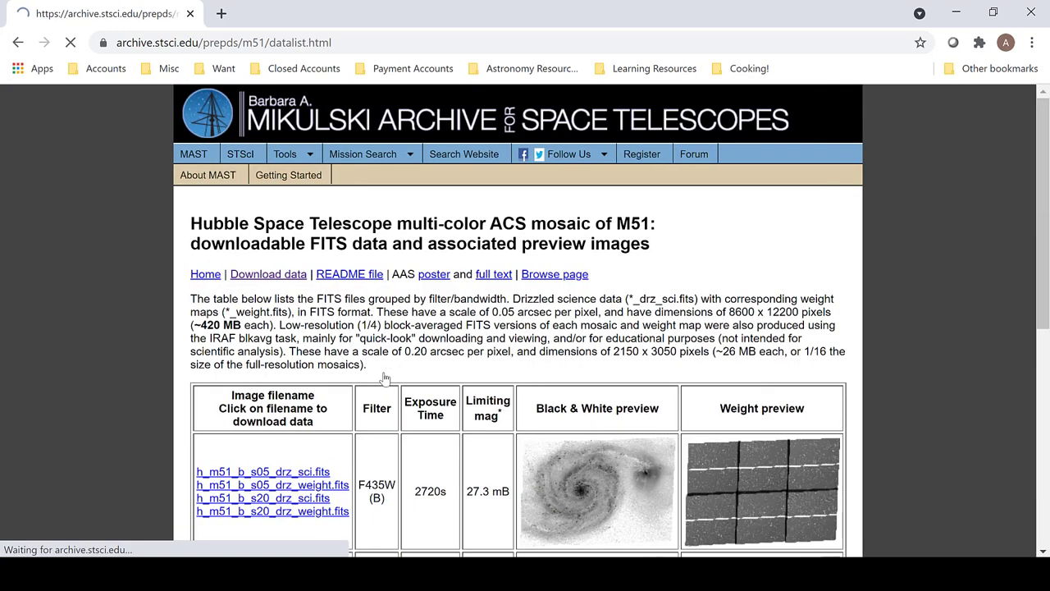
Review the four filters in the FITS table, highlighting the F658N H-alpha filter.
{"action": "scroll", "coordinate": [839, 330], "scroll_direction": "down", "scroll_amount": 3}
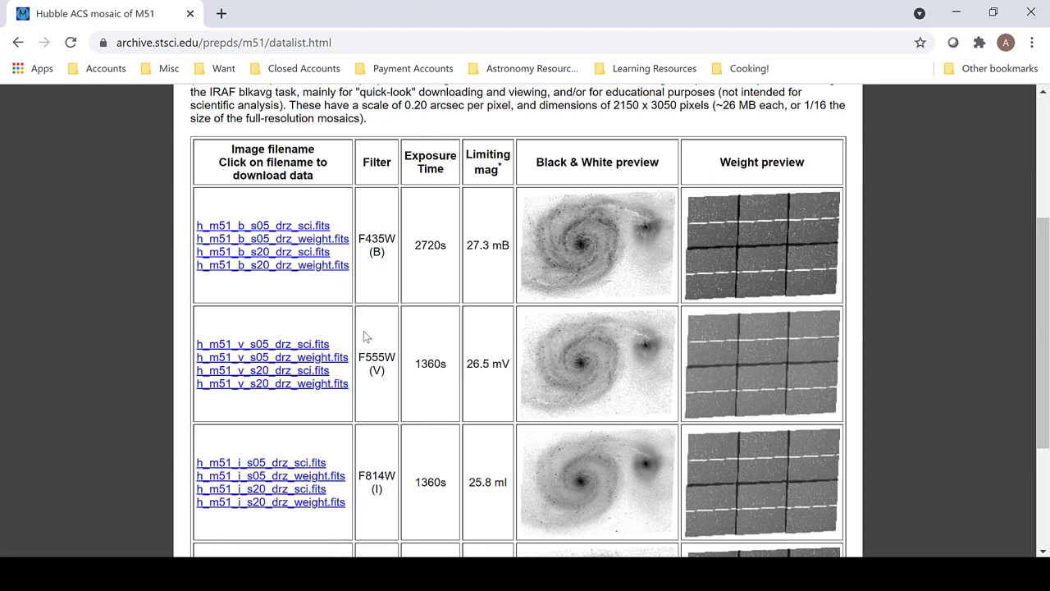
{"action": "scroll", "coordinate": [377, 363], "scroll_direction": "down", "scroll_amount": 4}
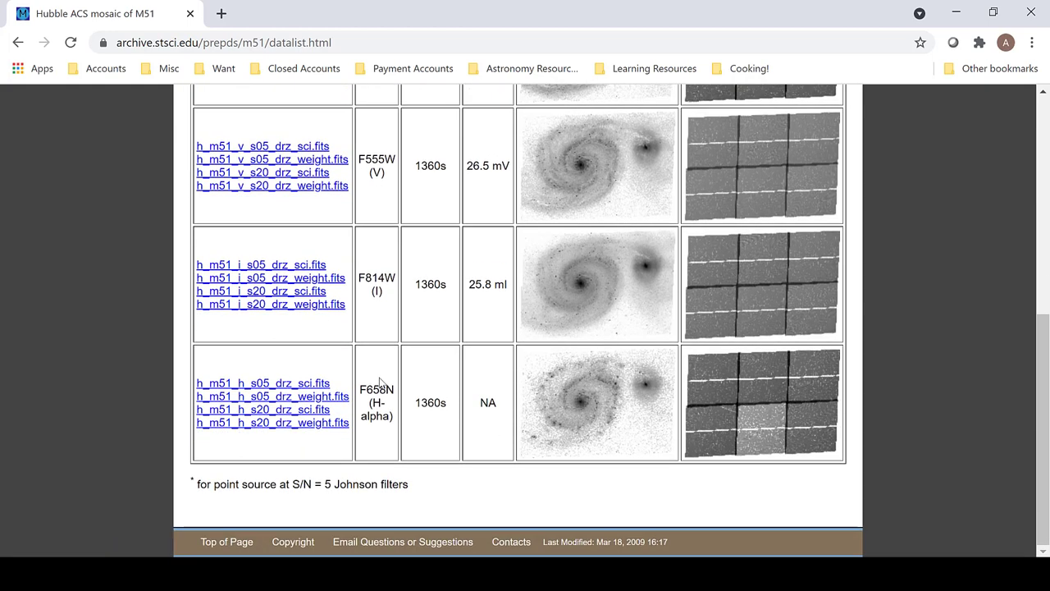
{"action": "scroll", "coordinate": [380, 384], "scroll_direction": "up", "scroll_amount": 4}
{"action": "scroll", "coordinate": [380, 383], "scroll_direction": "up", "scroll_amount": 2}
{"action": "left_click_drag", "start_coordinate": [358, 370], "coordinate": [396, 370]}
{"action": "scroll", "coordinate": [396, 371], "scroll_direction": "down", "scroll_amount": 2}
{"action": "left_click_drag", "start_coordinate": [358, 324], "coordinate": [393, 335]}
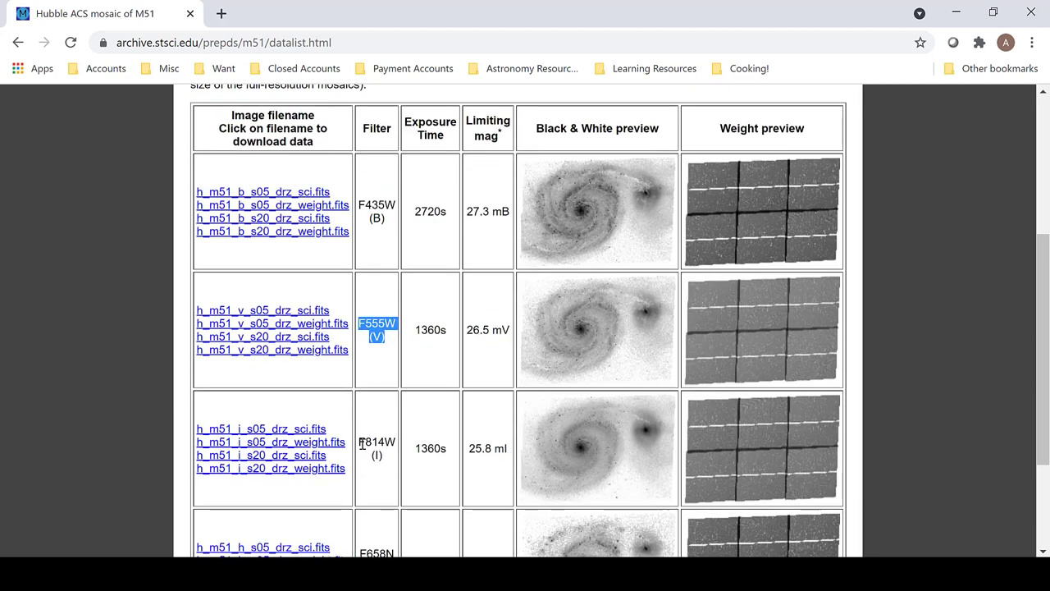
{"action": "left_click_drag", "start_coordinate": [359, 443], "coordinate": [398, 443]}
{"action": "scroll", "coordinate": [369, 408], "scroll_direction": "down", "scroll_amount": 2}
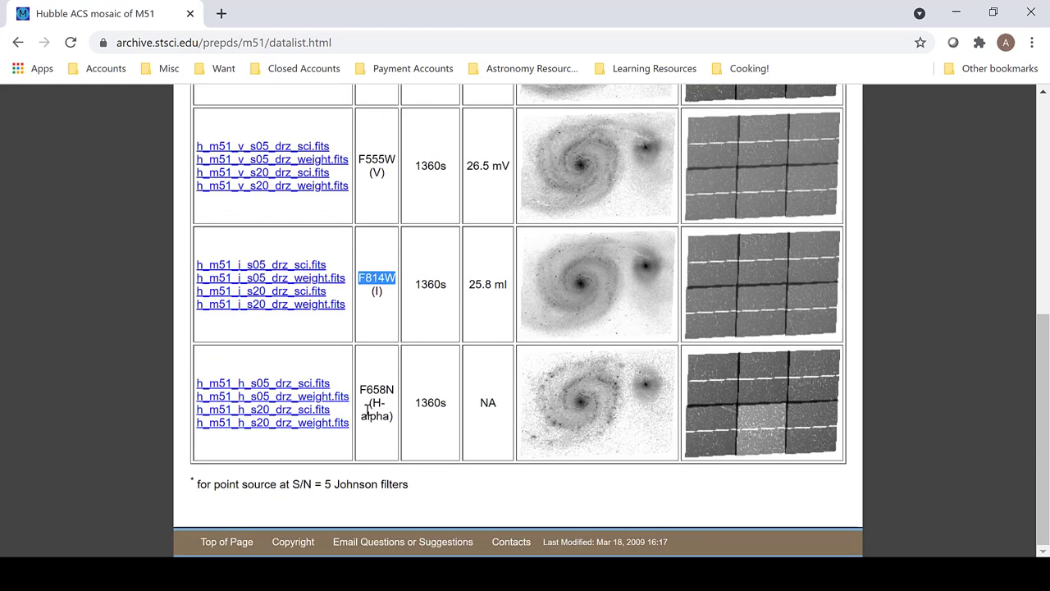
{"action": "left_click_drag", "start_coordinate": [361, 390], "coordinate": [395, 390]}
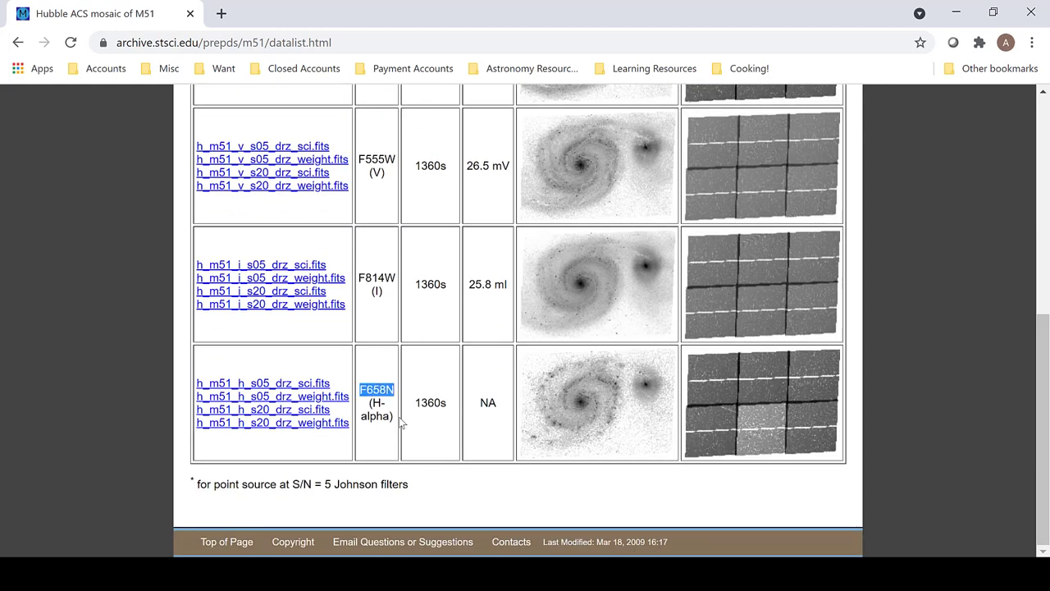
{"action": "left_click", "coordinate": [386, 415]}
{"action": "scroll", "coordinate": [386, 415], "scroll_direction": "up", "scroll_amount": 5}
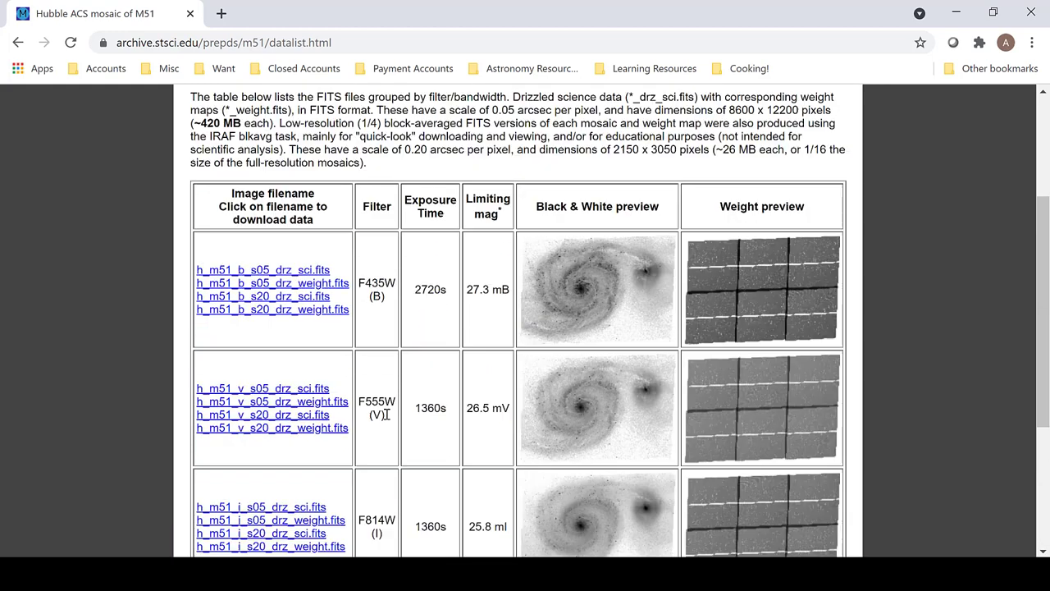
{"action": "scroll", "coordinate": [310, 364], "scroll_direction": "down", "scroll_amount": 1}
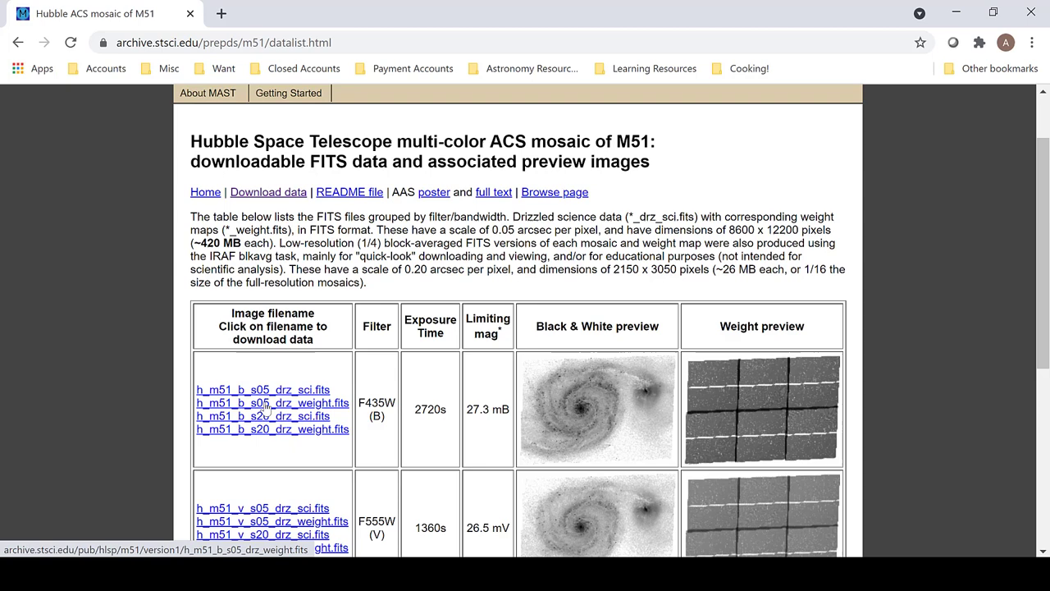
Highlight the ~420 MB full-resolution and ~26 MB reduced file sizes, then switch to Photoshop.
{"action": "left_click_drag", "start_coordinate": [201, 244], "coordinate": [270, 244]}
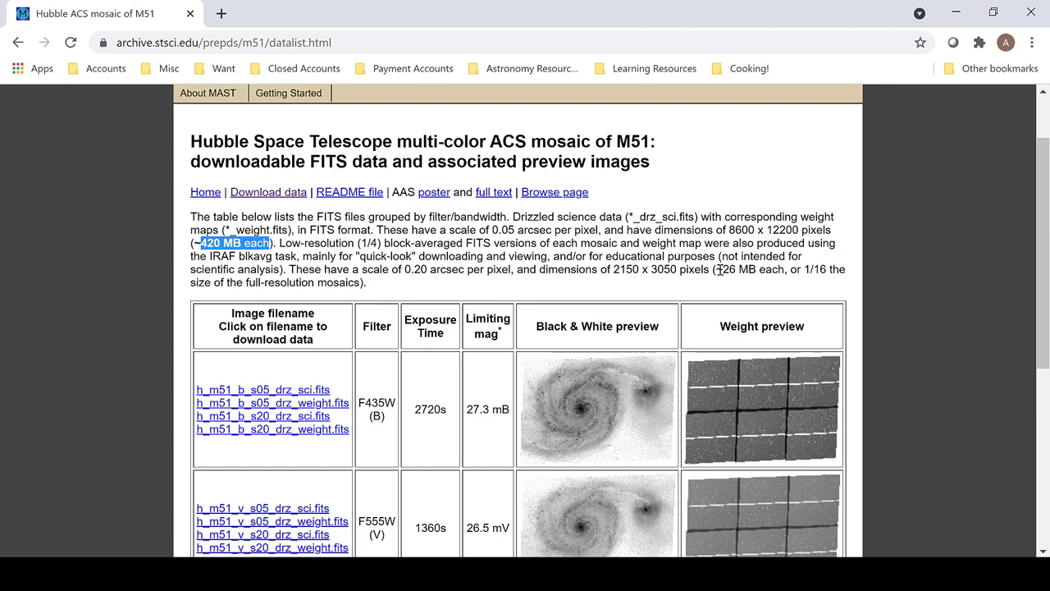
{"action": "left_click_drag", "start_coordinate": [716, 269], "coordinate": [782, 275]}
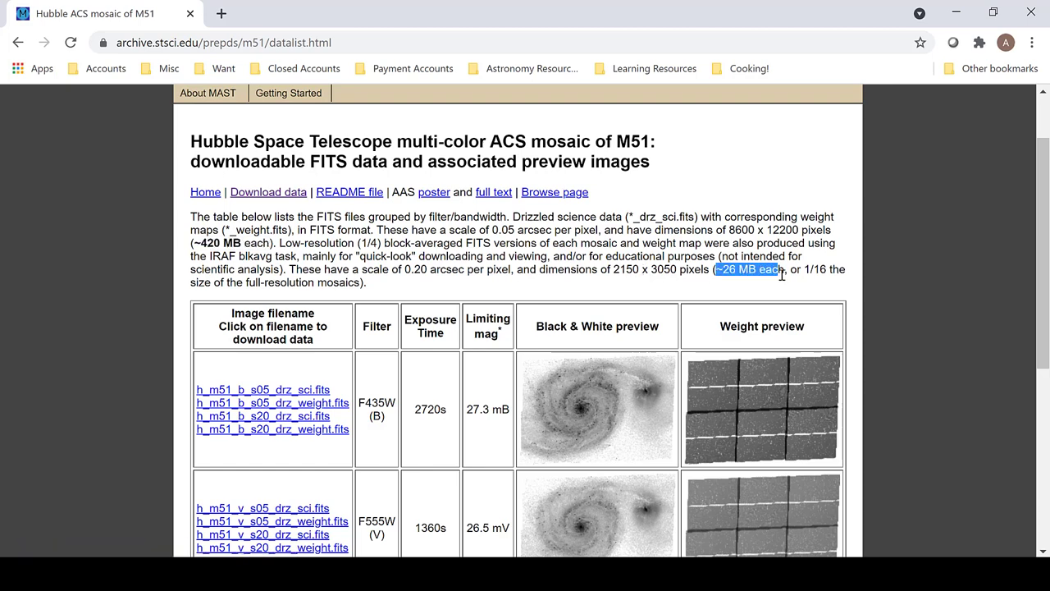
{"action": "left_click", "coordinate": [446, 264]}
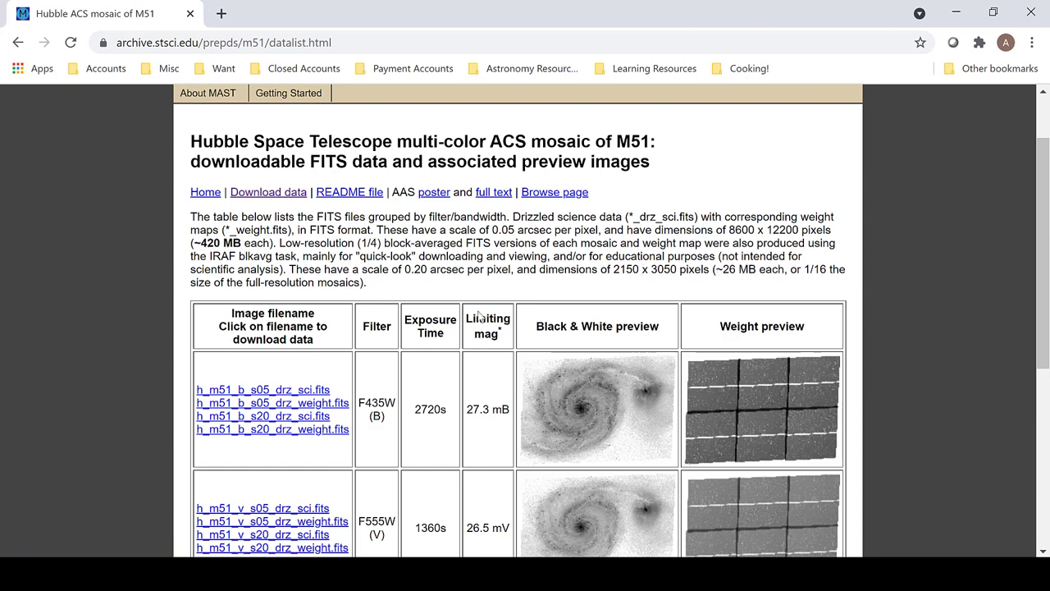
{"action": "scroll", "coordinate": [480, 379], "scroll_direction": "down", "scroll_amount": 1}
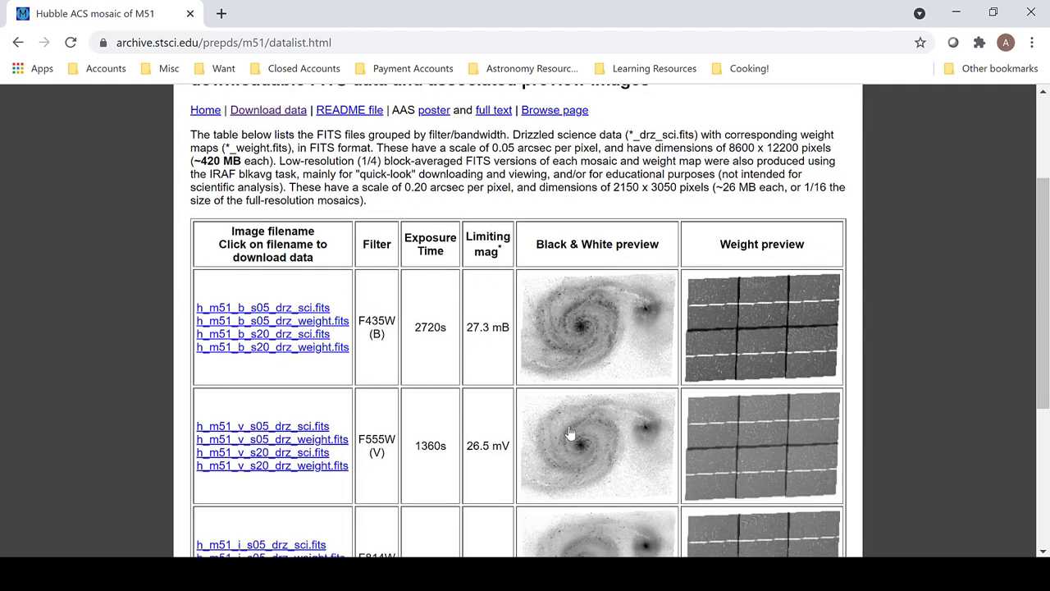
{"action": "left_click", "coordinate": [667, 575]}
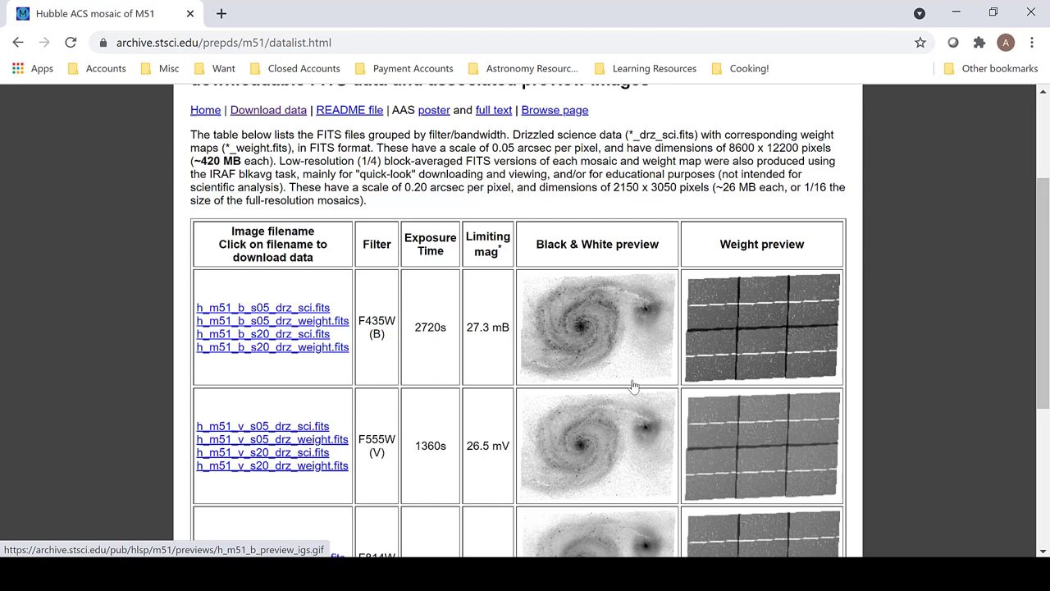
Load the BLUE, GREEN and RED filter TIFFs into one layer stack with Load Files into Stack.
{"action": "left_click", "coordinate": [666, 575]}
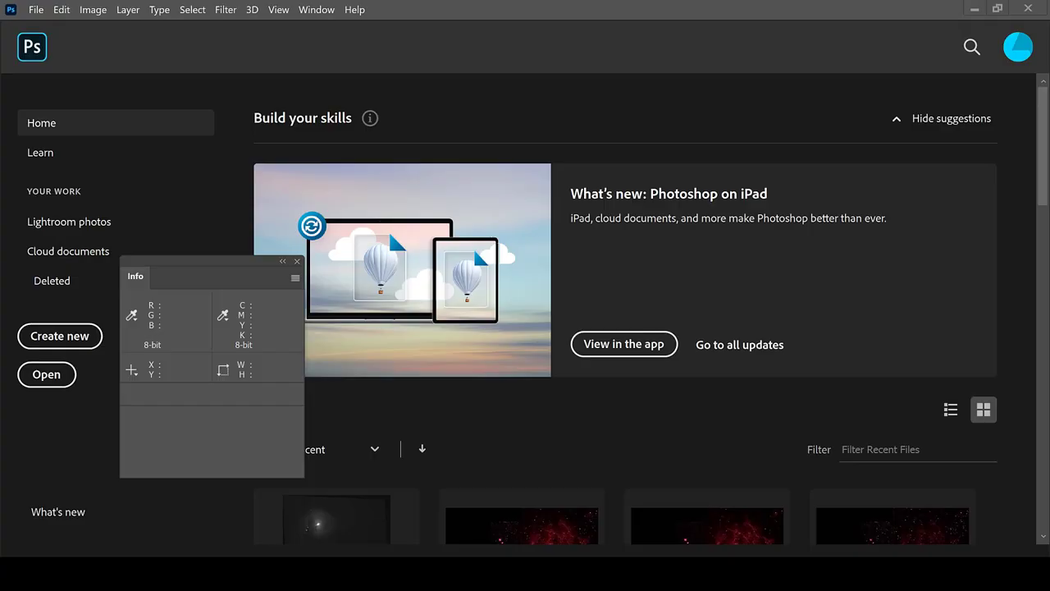
{"action": "left_click", "coordinate": [36, 10]}
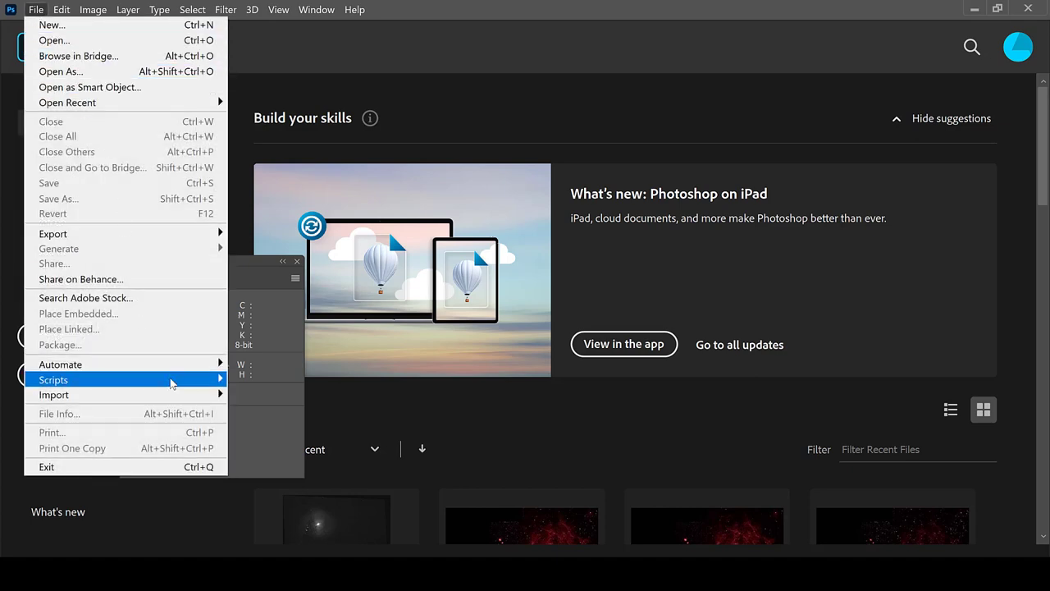
{"action": "mouse_move", "coordinate": [172, 384]}
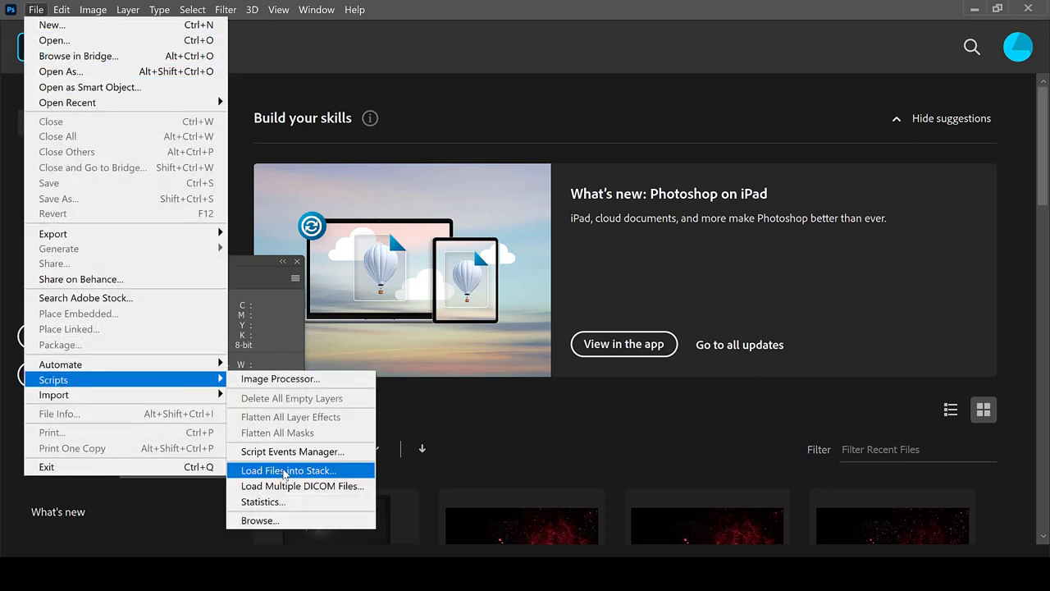
{"action": "left_click", "coordinate": [285, 471]}
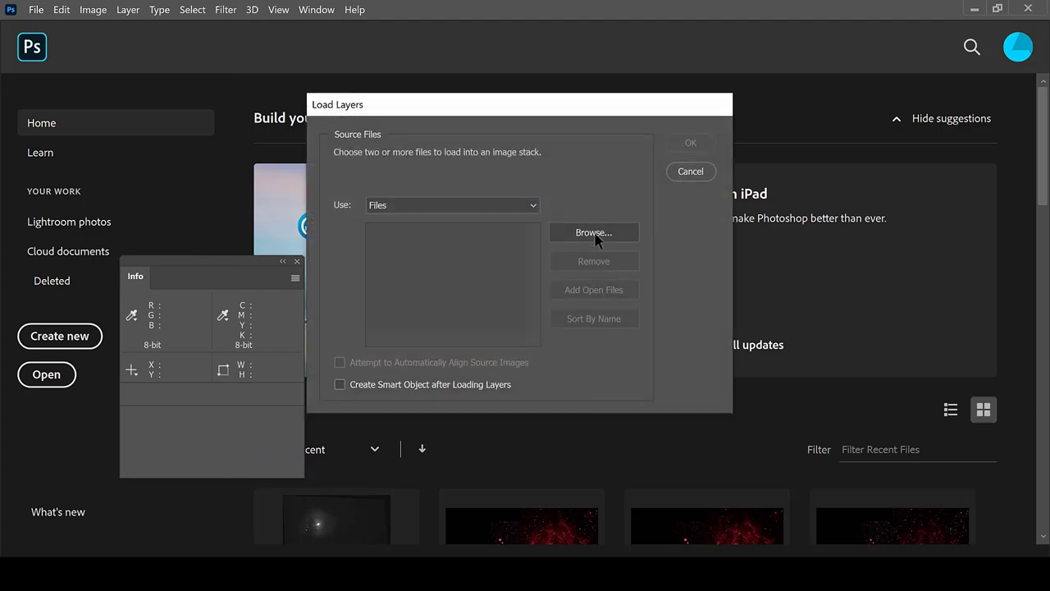
{"action": "left_click", "coordinate": [594, 233]}
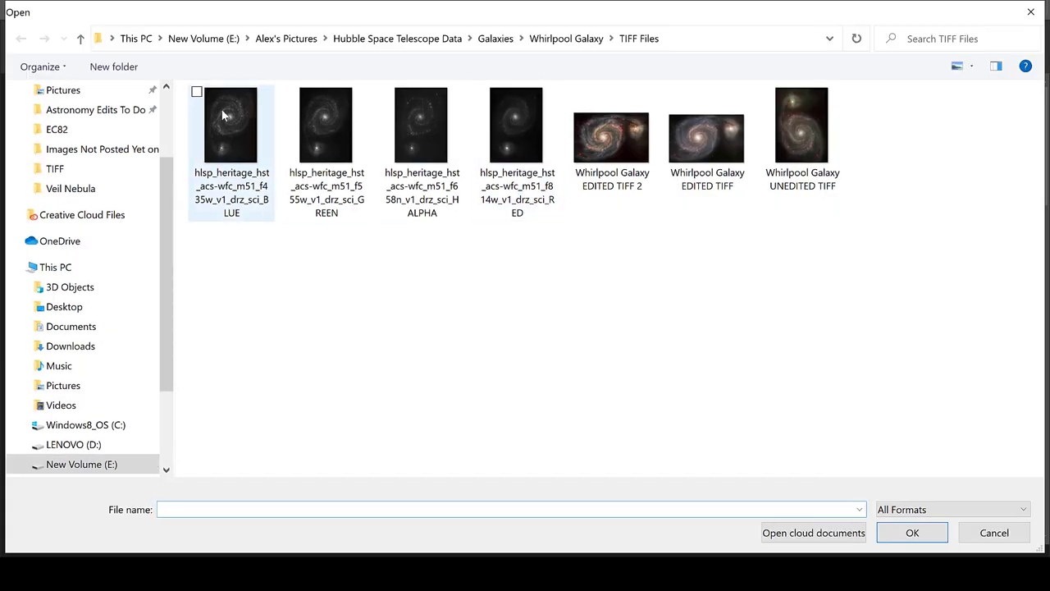
{"action": "left_click", "coordinate": [230, 110]}
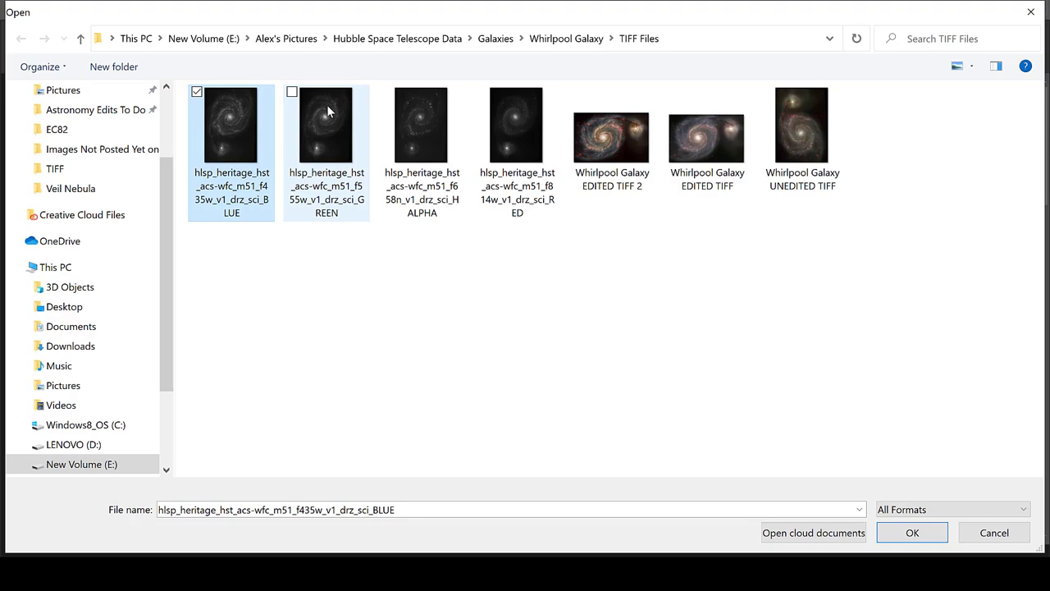
{"action": "left_click", "coordinate": [327, 111], "text": "ctrl"}
{"action": "left_click", "coordinate": [509, 127], "text": "ctrl"}
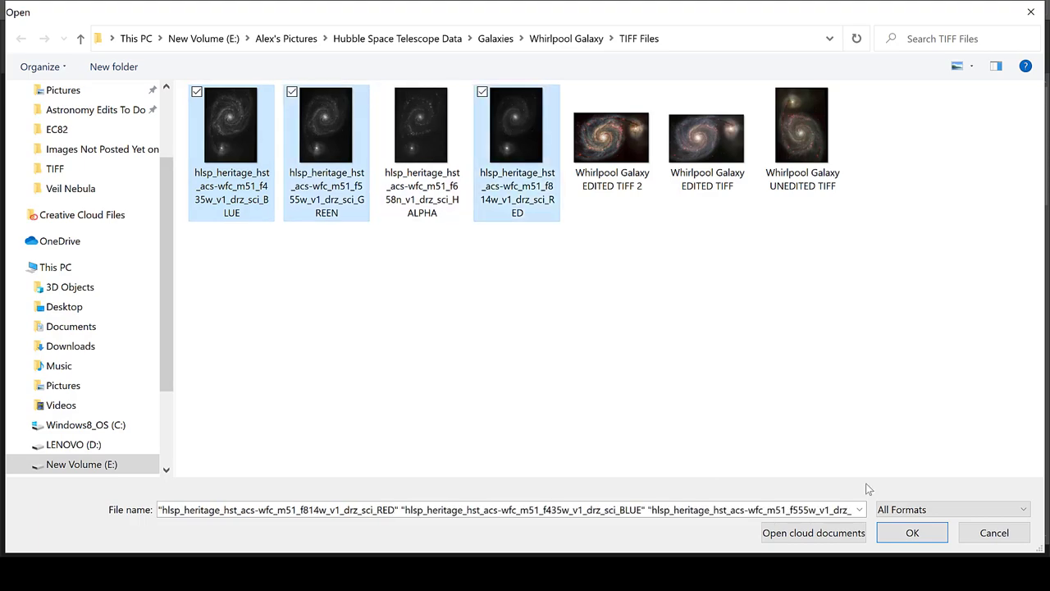
{"action": "left_click", "coordinate": [920, 542]}
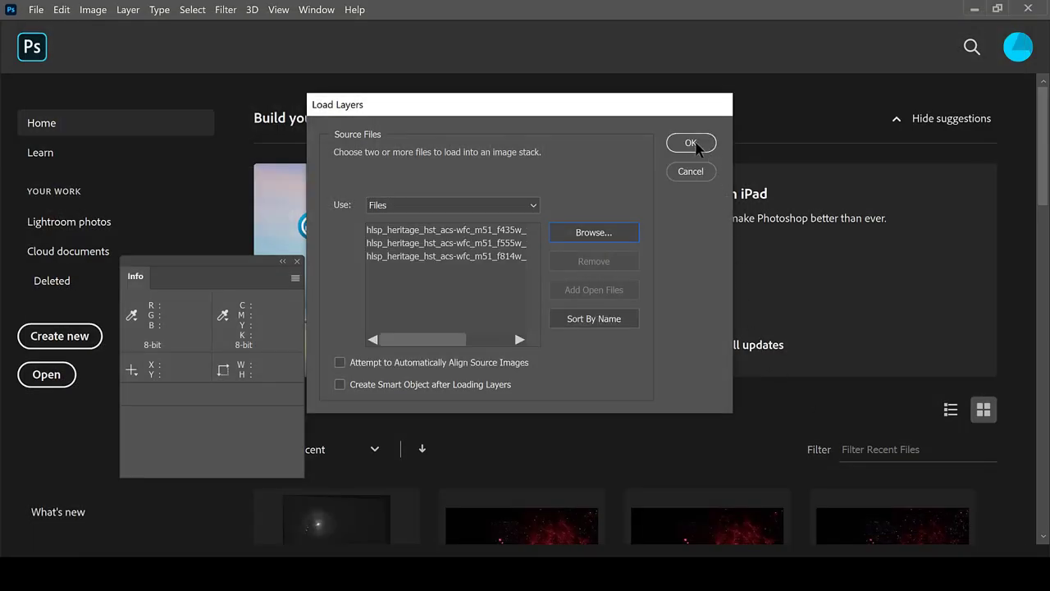
{"action": "left_click", "coordinate": [693, 144]}
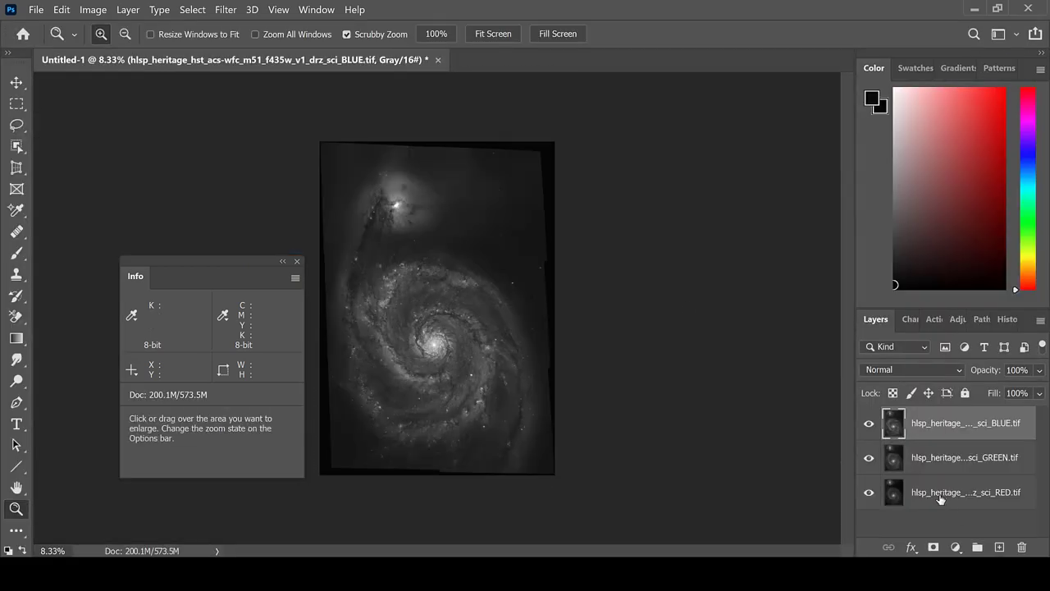
Rename the three stacked layers to RED, GREEN and BLUE.
{"action": "double_click", "coordinate": [940, 499]}
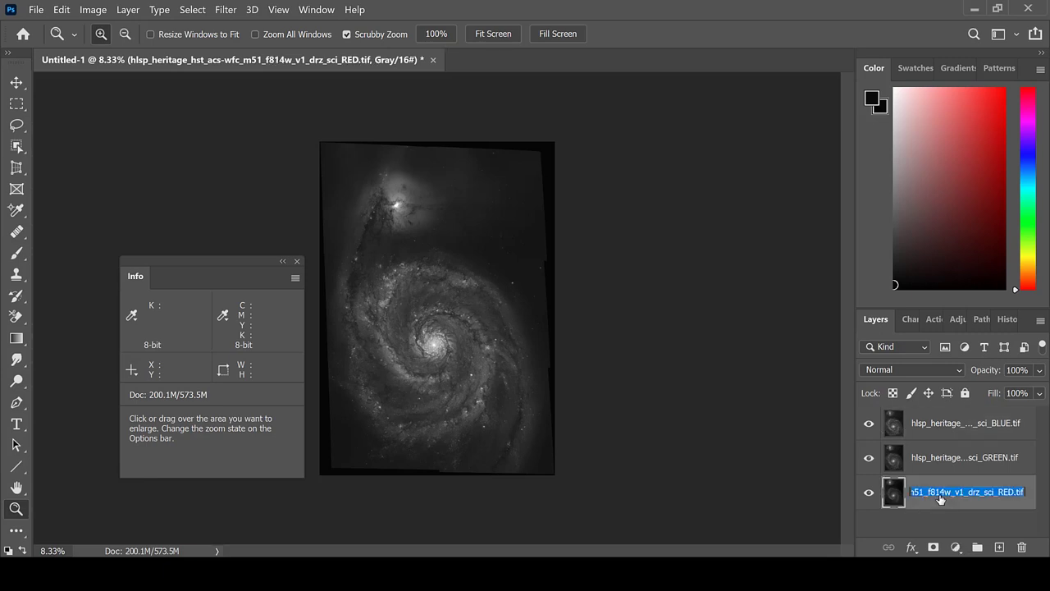
{"action": "type", "text": "RED"}
{"action": "key", "text": "Return"}
{"action": "double_click", "coordinate": [938, 461]}
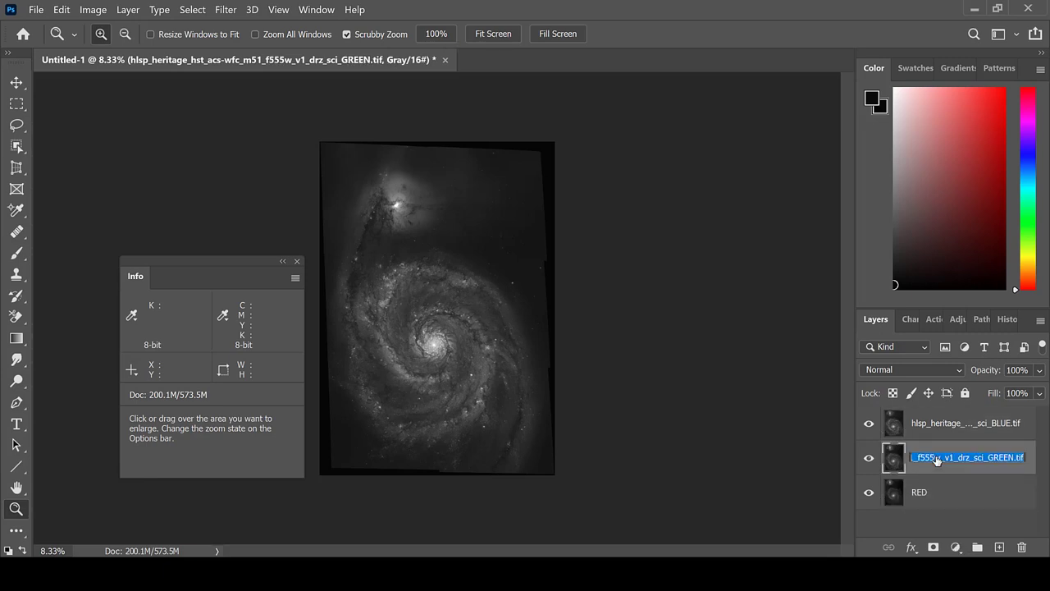
{"action": "type", "text": "GREEN"}
{"action": "key", "text": "Return"}
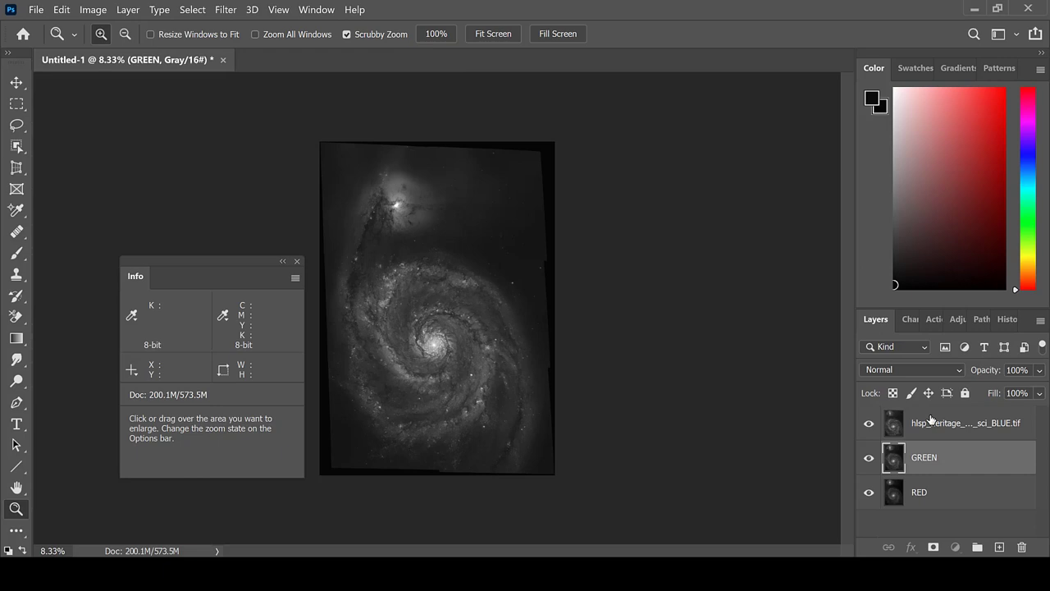
{"action": "double_click", "coordinate": [934, 425]}
{"action": "type", "text": "B"}
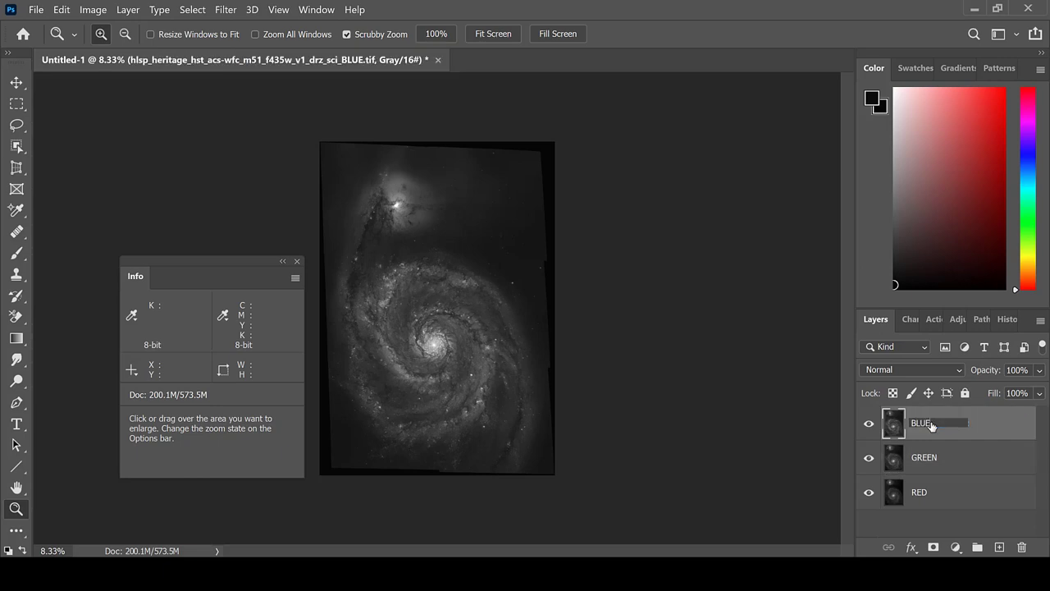
{"action": "type", "text": "LUE"}
{"action": "key", "text": "Return"}
{"action": "left_click", "coordinate": [950, 529]}
Convert the document to RGB Color, choosing Don't Merge to keep the layers.
{"action": "left_click", "coordinate": [93, 10]}
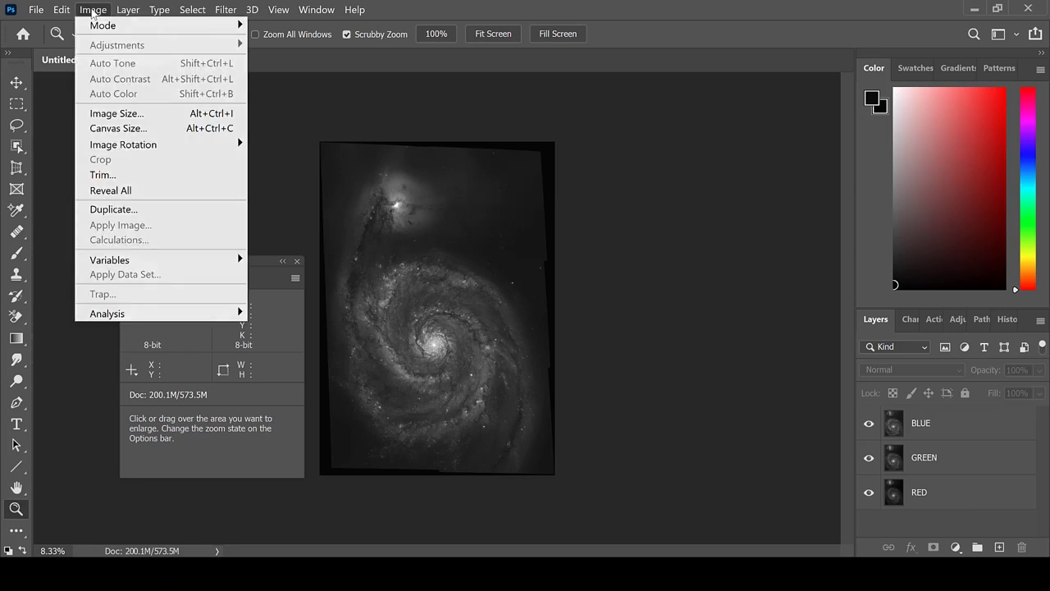
{"action": "mouse_move", "coordinate": [135, 31]}
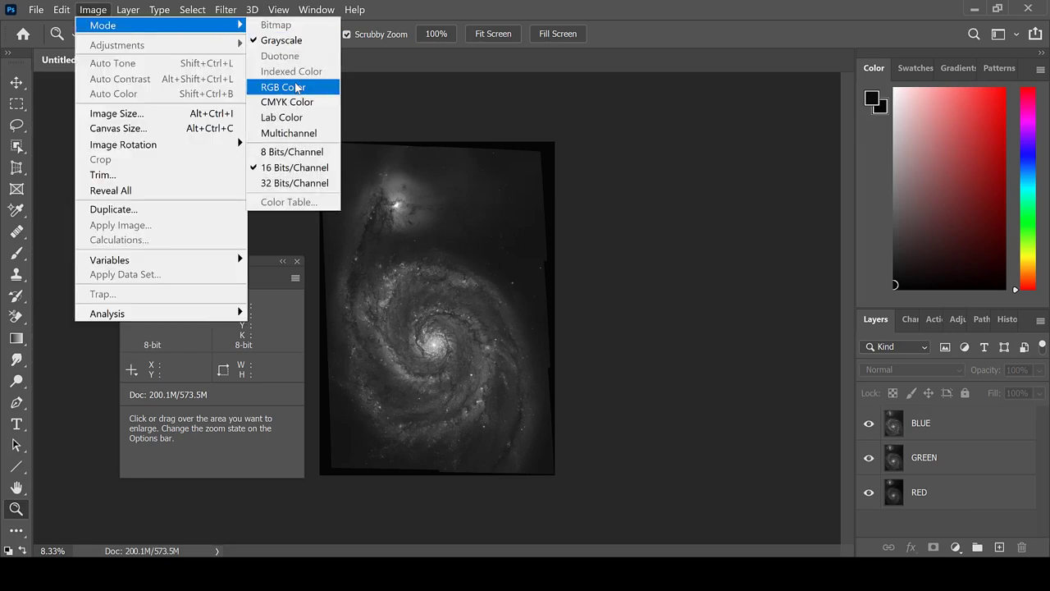
{"action": "left_click", "coordinate": [297, 89]}
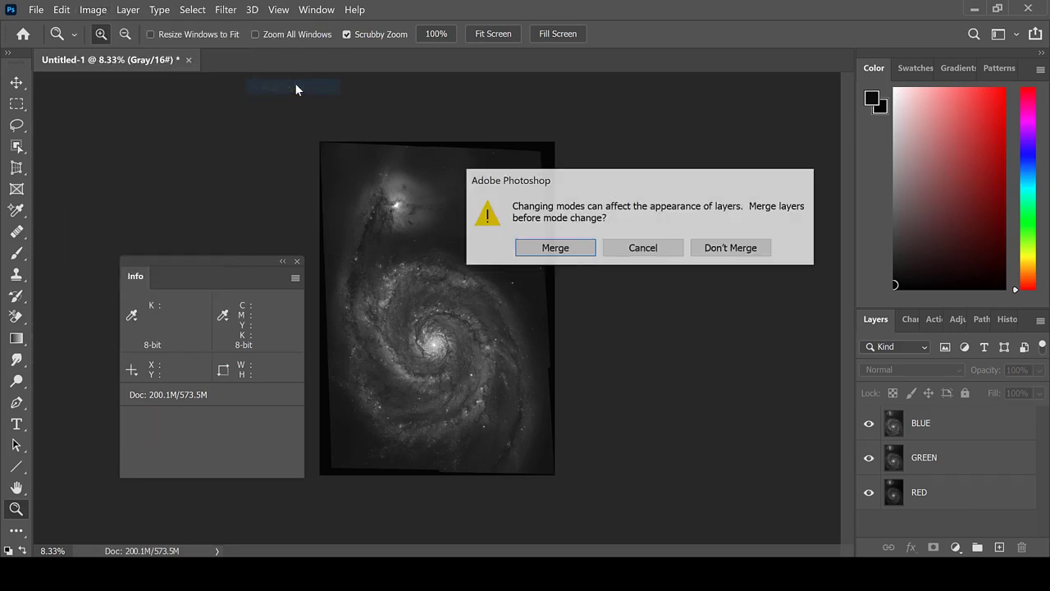
{"action": "left_click", "coordinate": [739, 247]}
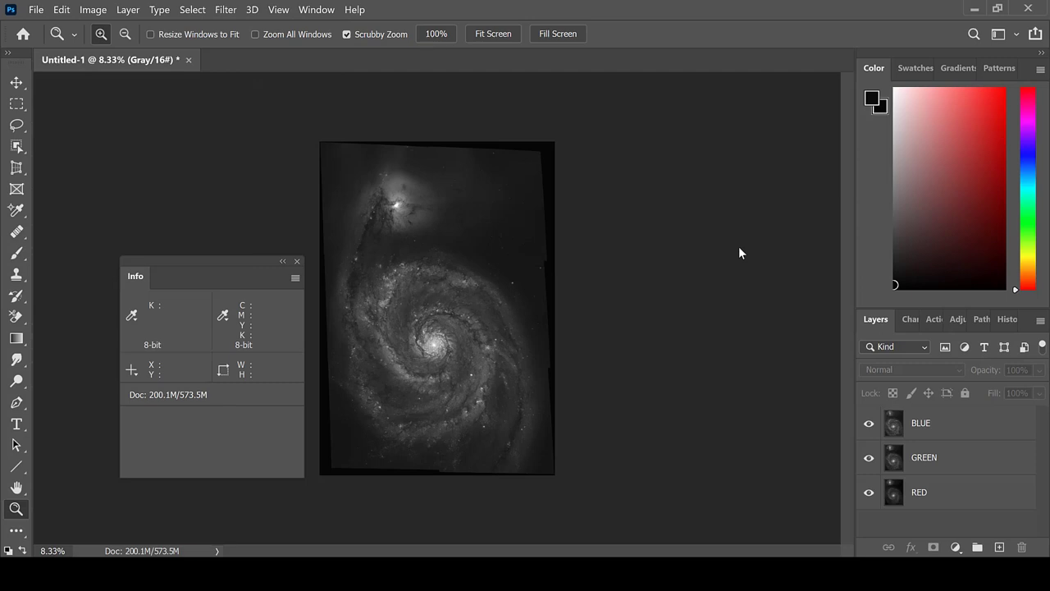
Restrict the RED layer's blending to the R channel only.
{"action": "left_click", "coordinate": [992, 499]}
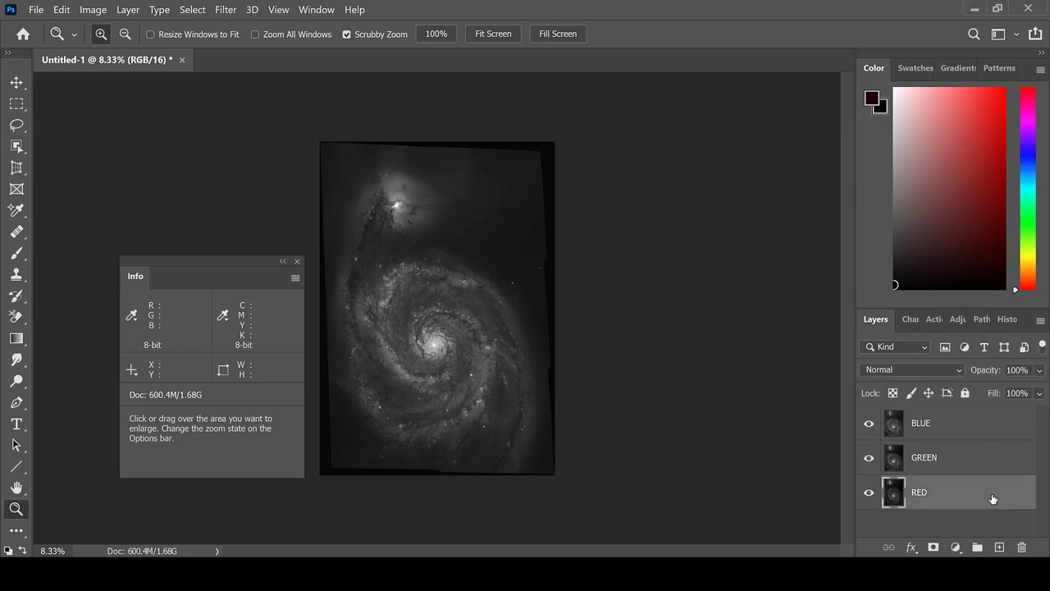
{"action": "double_click", "coordinate": [992, 499]}
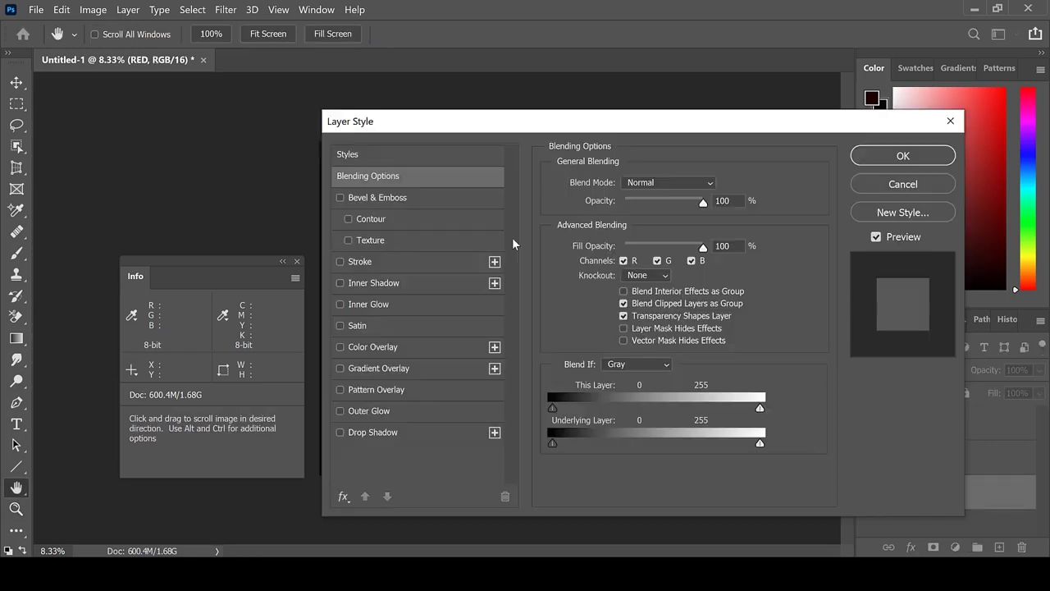
{"action": "left_click", "coordinate": [657, 261]}
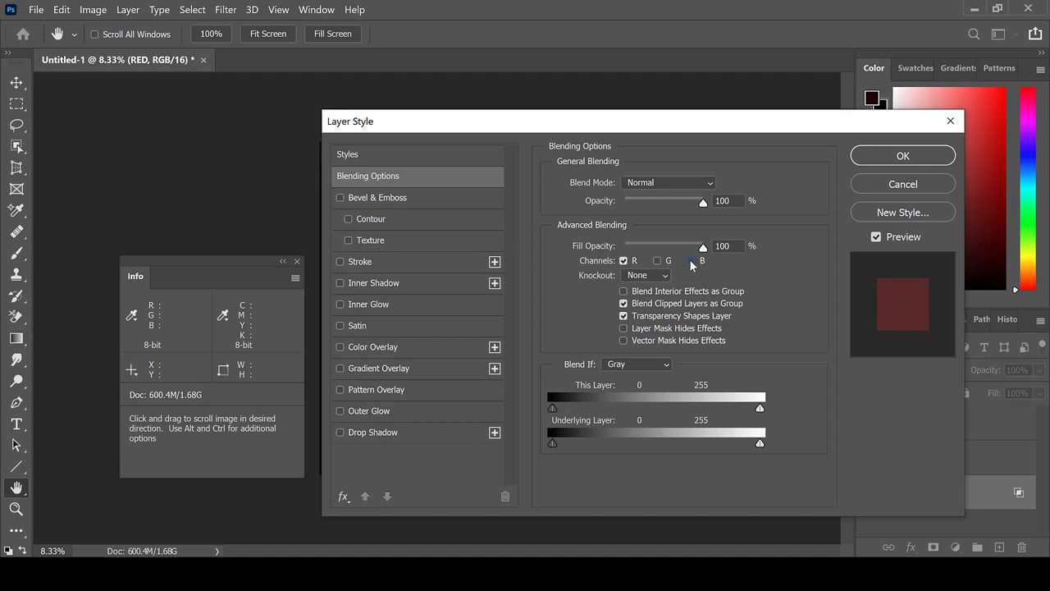
{"action": "left_click", "coordinate": [902, 156]}
Restrict the GREEN layer's blending to the G channel only.
{"action": "left_click", "coordinate": [1008, 468]}
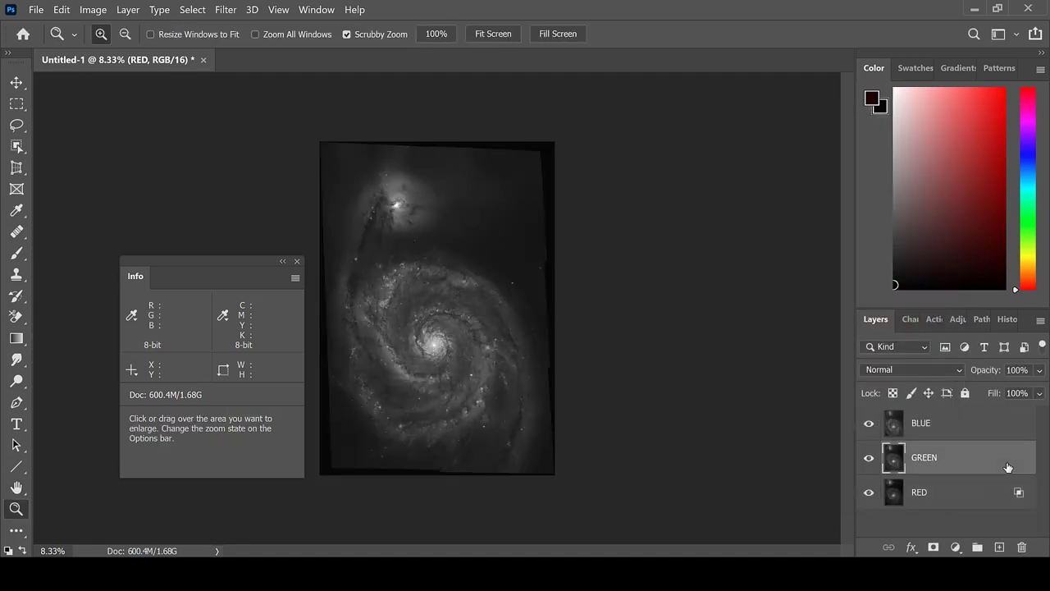
{"action": "double_click", "coordinate": [1007, 468]}
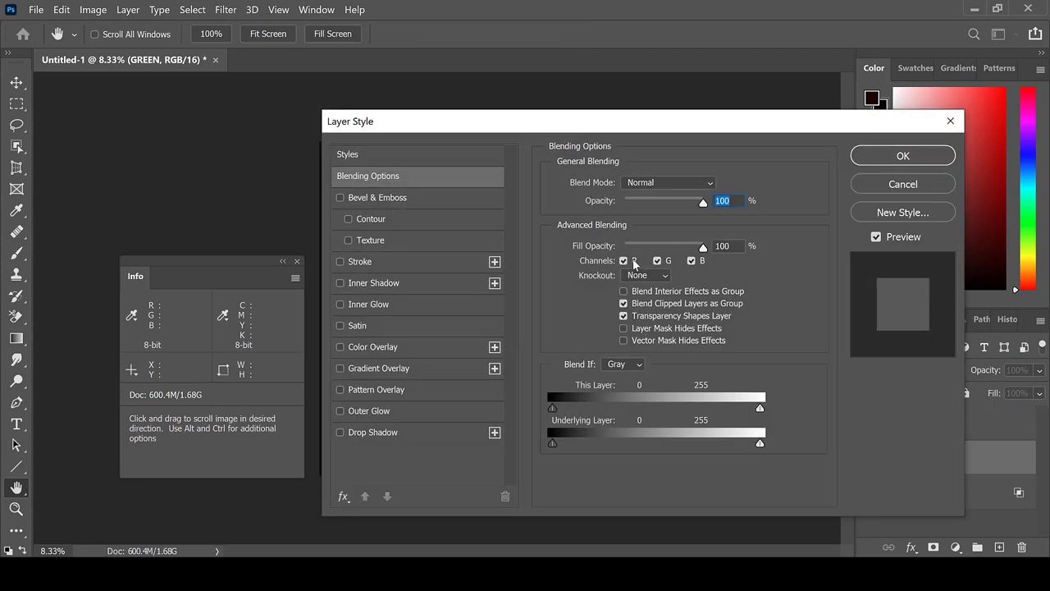
{"action": "left_click", "coordinate": [624, 261]}
{"action": "left_click", "coordinate": [691, 261]}
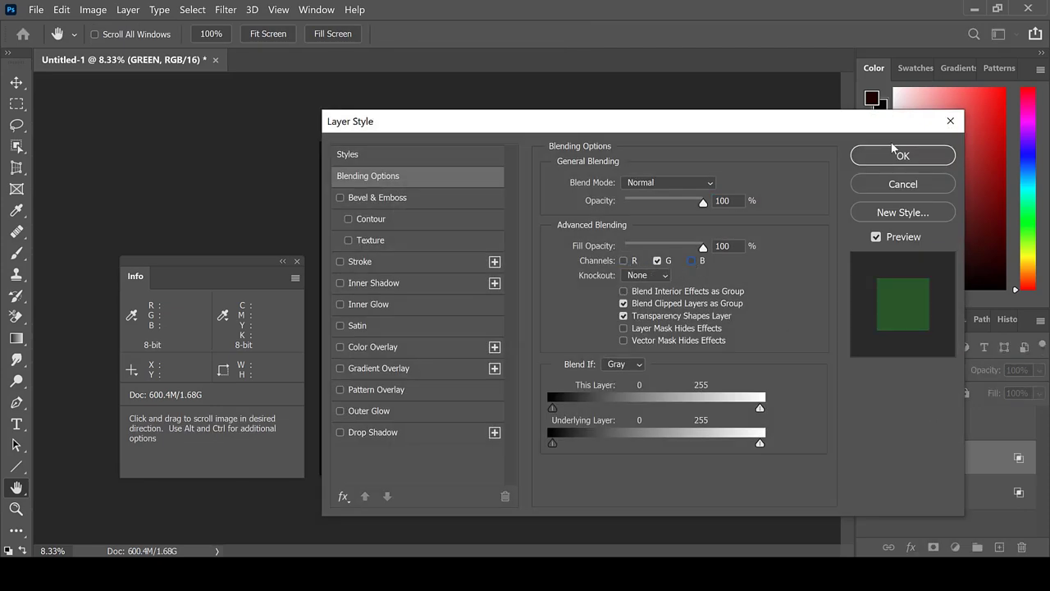
{"action": "left_click", "coordinate": [897, 161]}
Restrict the BLUE layer's blending to the B channel only.
{"action": "left_click", "coordinate": [999, 423]}
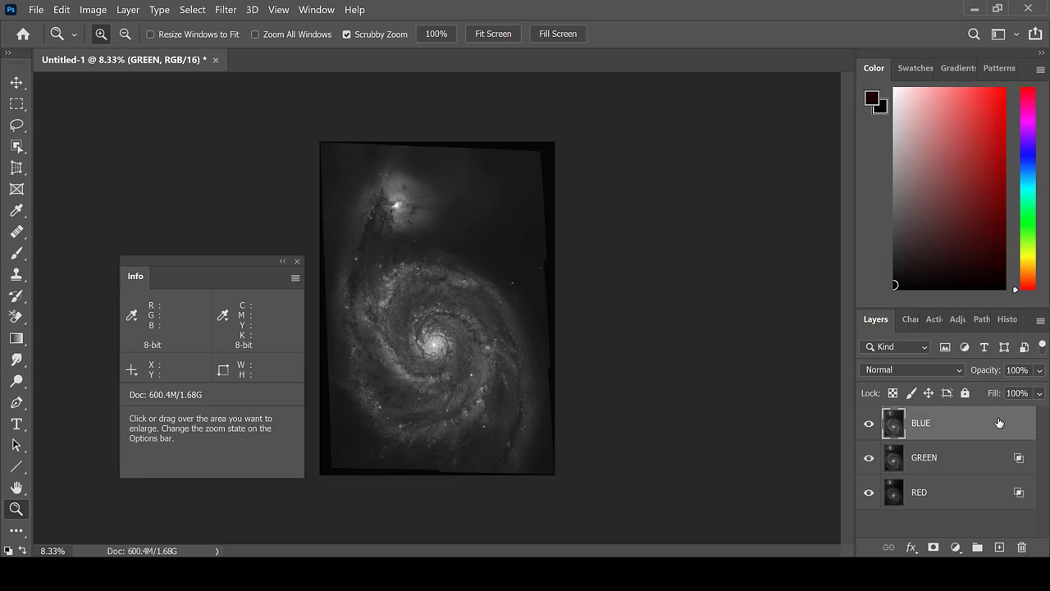
{"action": "double_click", "coordinate": [998, 423]}
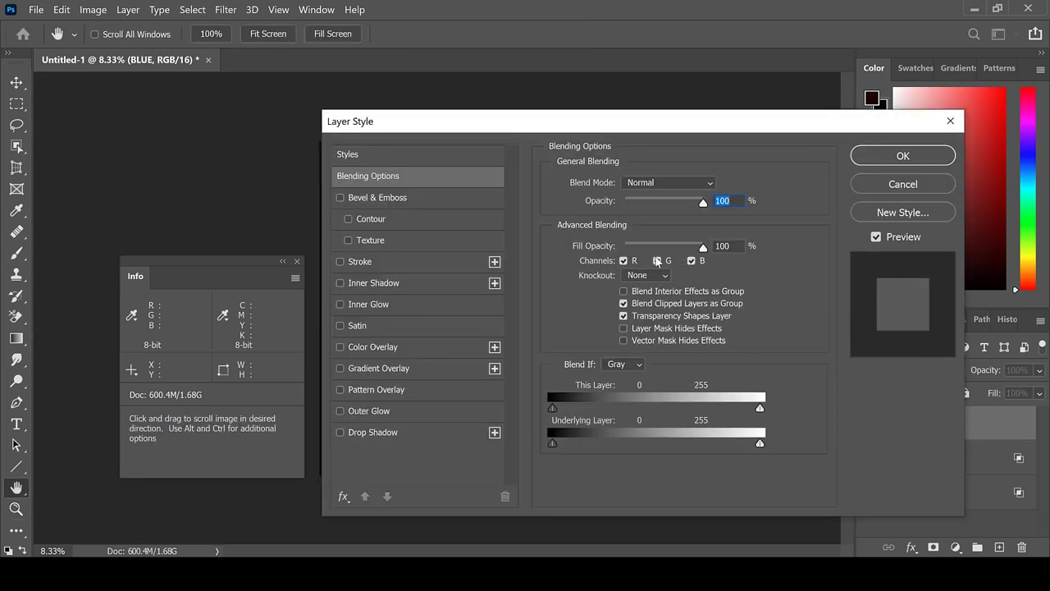
{"action": "left_click", "coordinate": [657, 261]}
{"action": "left_click", "coordinate": [623, 260]}
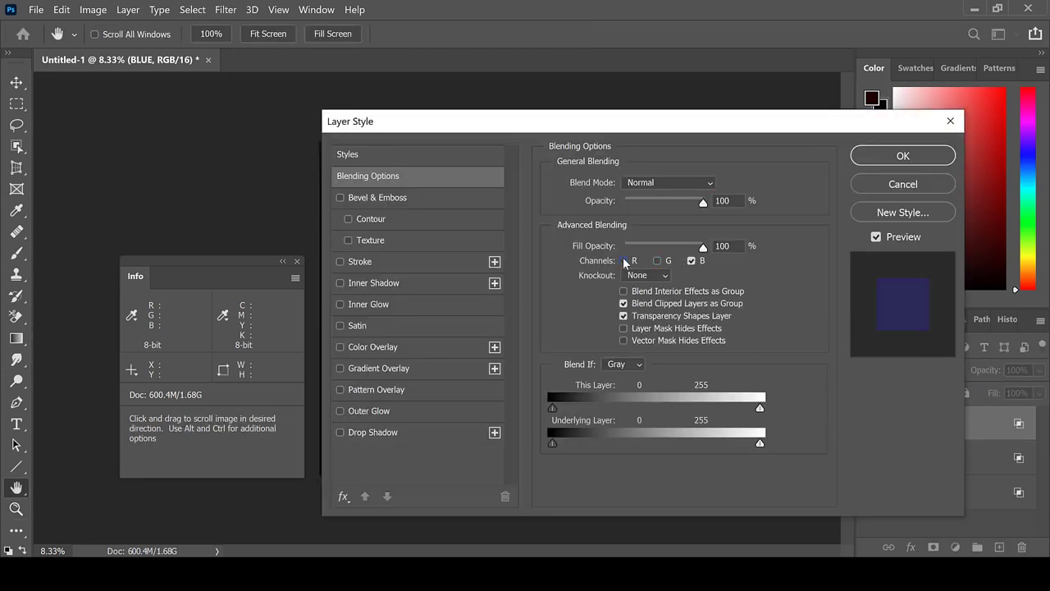
{"action": "left_click", "coordinate": [880, 164]}
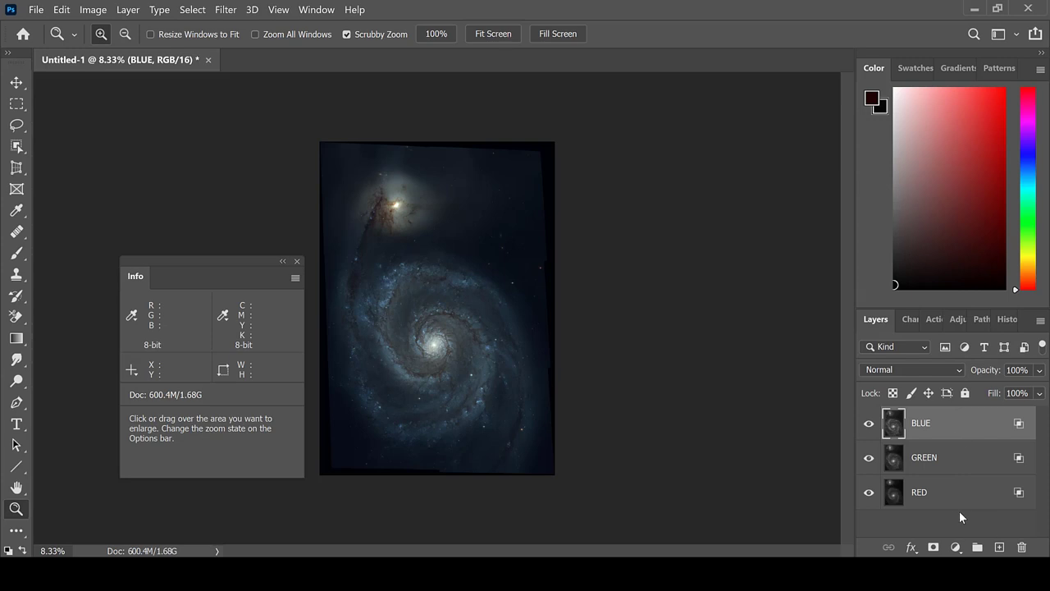
Set the BLUE and GREEN layers' blend modes to Lighten.
{"action": "left_click", "coordinate": [957, 370]}
{"action": "left_click", "coordinate": [928, 265]}
{"action": "left_click", "coordinate": [970, 459]}
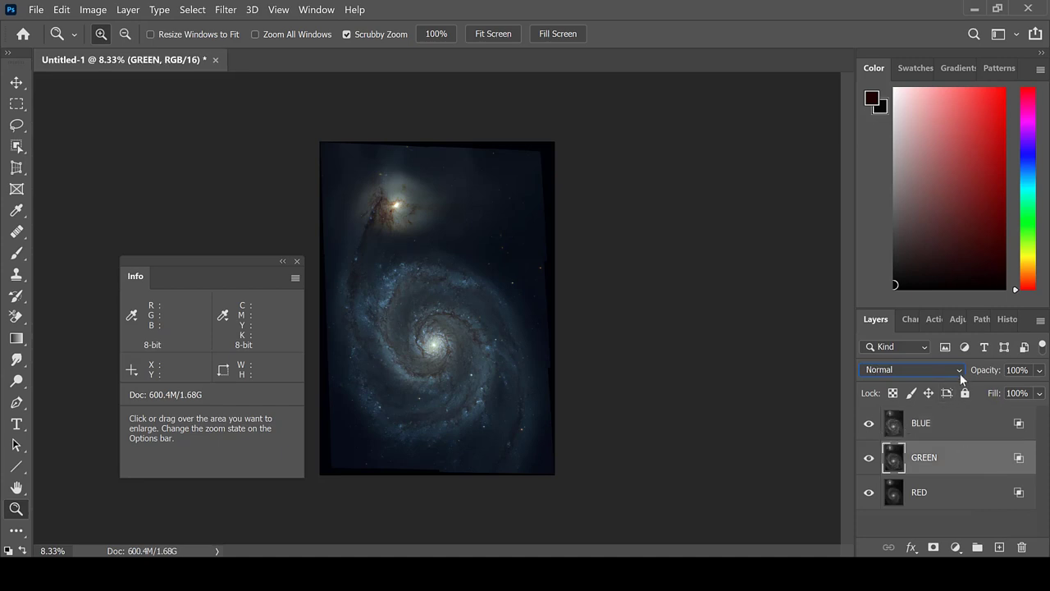
{"action": "left_click", "coordinate": [957, 369]}
{"action": "left_click", "coordinate": [922, 263]}
Stamp the visible layers into a new merged Layer 1 on top.
{"action": "left_click", "coordinate": [962, 494]}
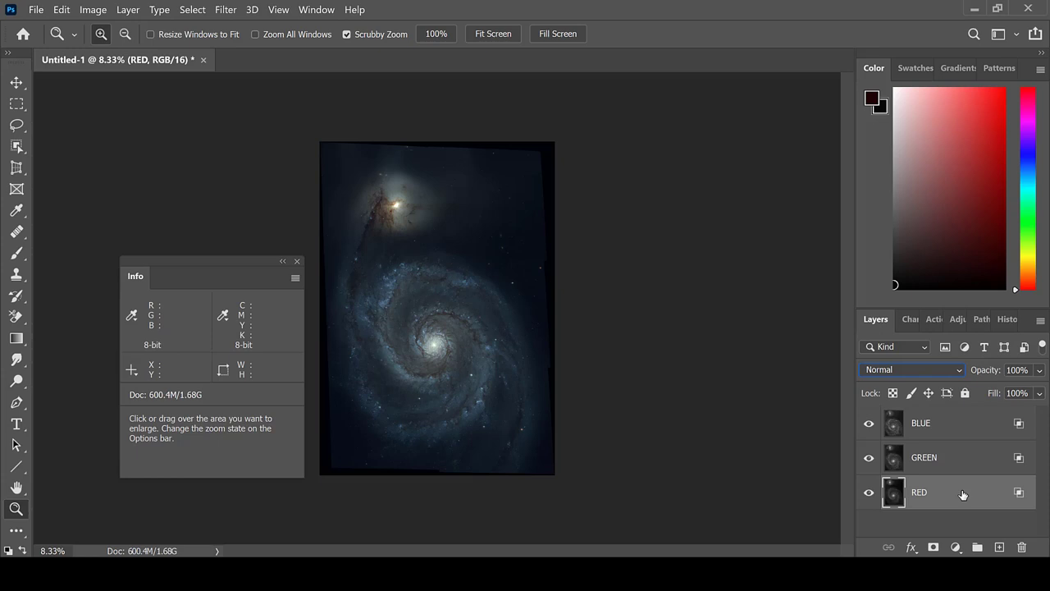
{"action": "left_click", "coordinate": [930, 520]}
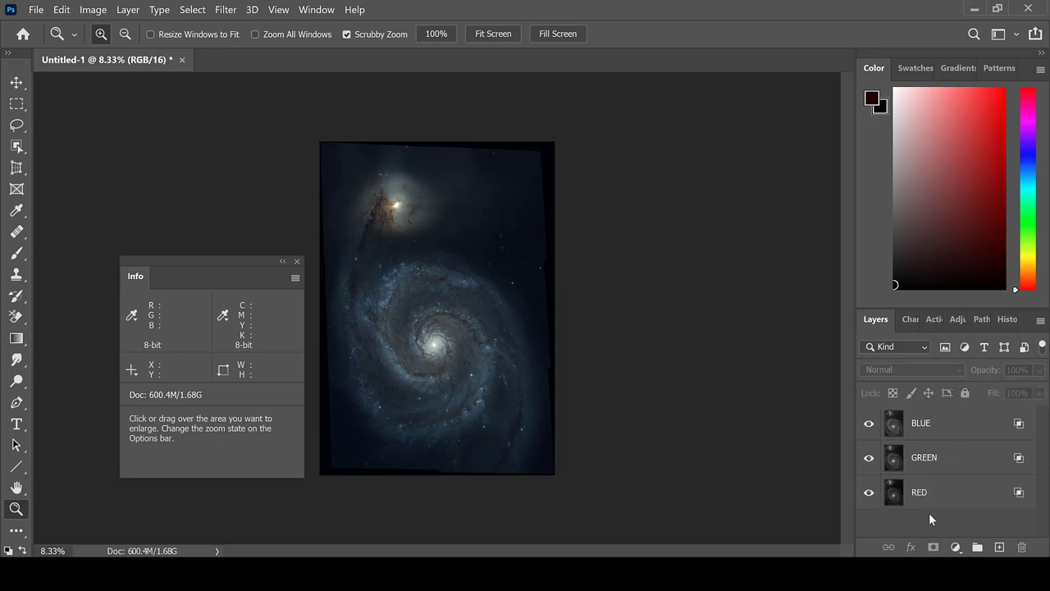
{"action": "key", "text": "ctrl+shift+alt+n"}
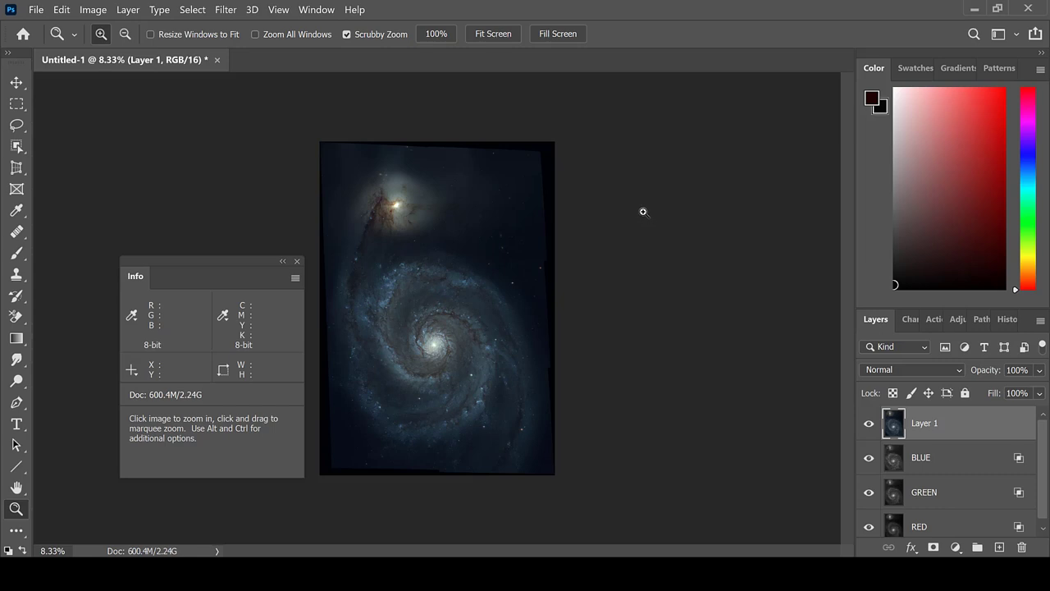
Open the HALPHA galaxy TIFF file.
{"action": "left_click", "coordinate": [36, 10]}
{"action": "left_click", "coordinate": [49, 40]}
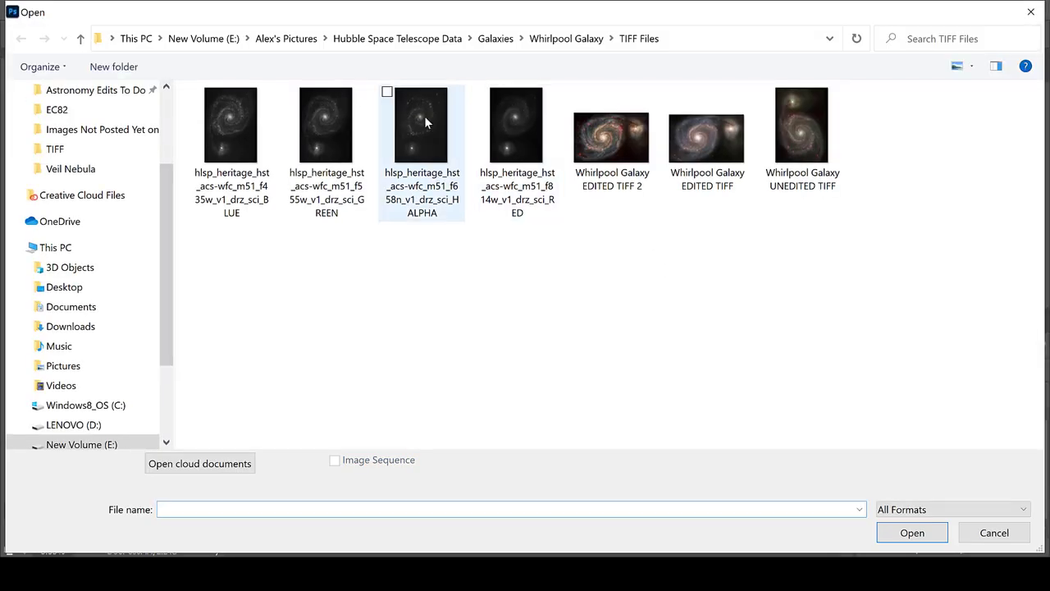
{"action": "double_click", "coordinate": [424, 116]}
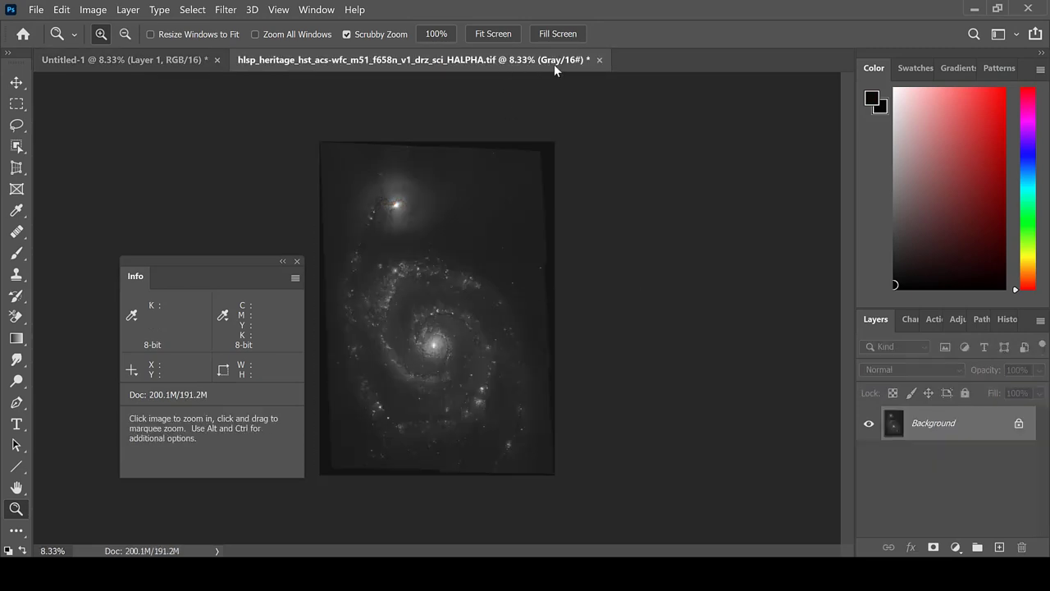
Apply Levels with input black 13, midtone 1.08 and white 239.
{"action": "left_click", "coordinate": [88, 8]}
{"action": "mouse_move", "coordinate": [119, 46]}
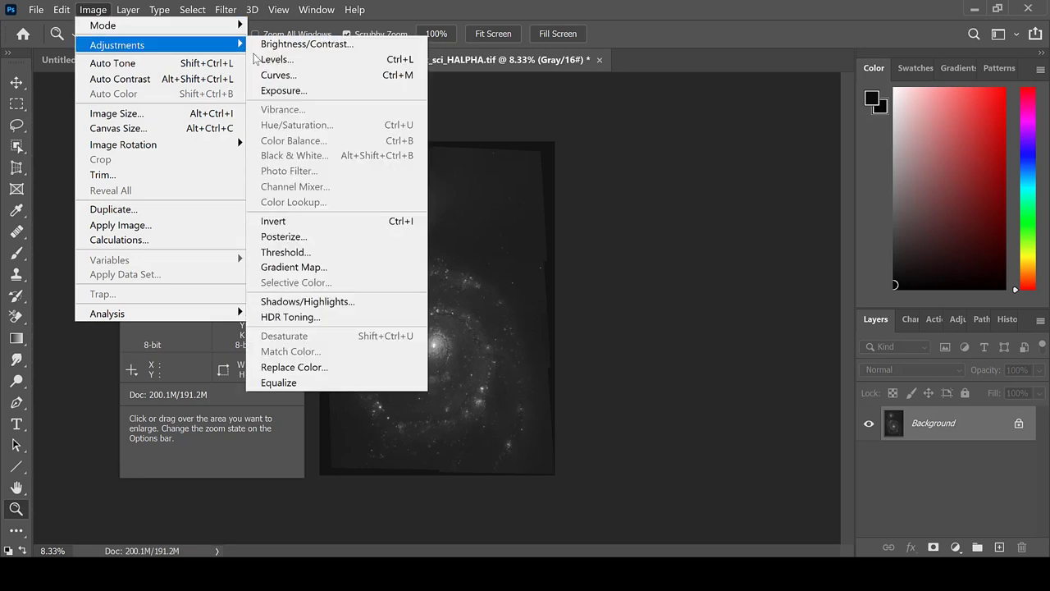
{"action": "left_click", "coordinate": [277, 59]}
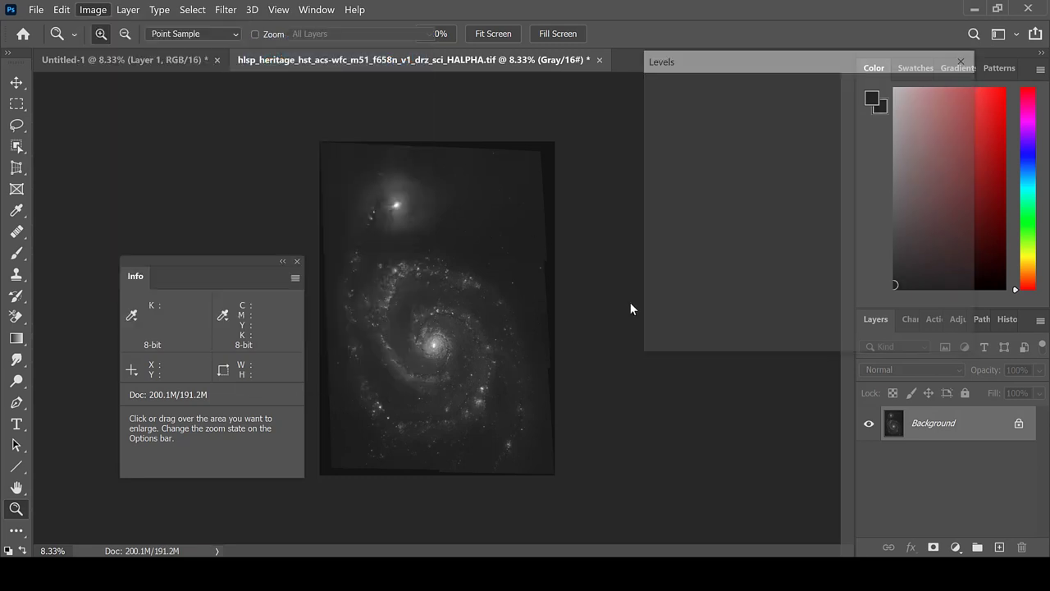
{"action": "left_click_drag", "start_coordinate": [660, 238], "coordinate": [670, 238]}
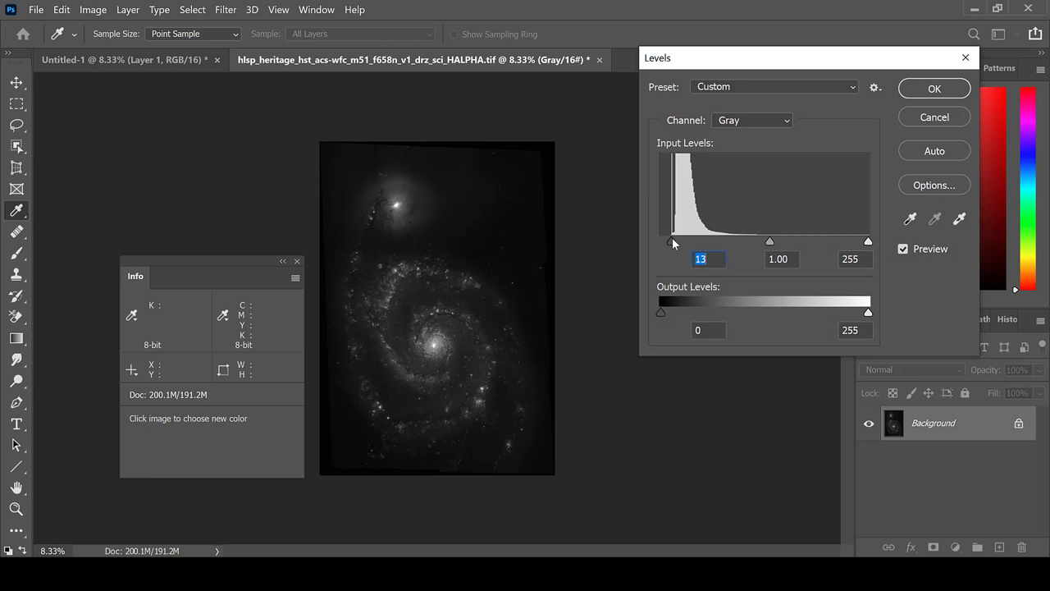
{"action": "left_click_drag", "start_coordinate": [868, 243], "coordinate": [855, 243]}
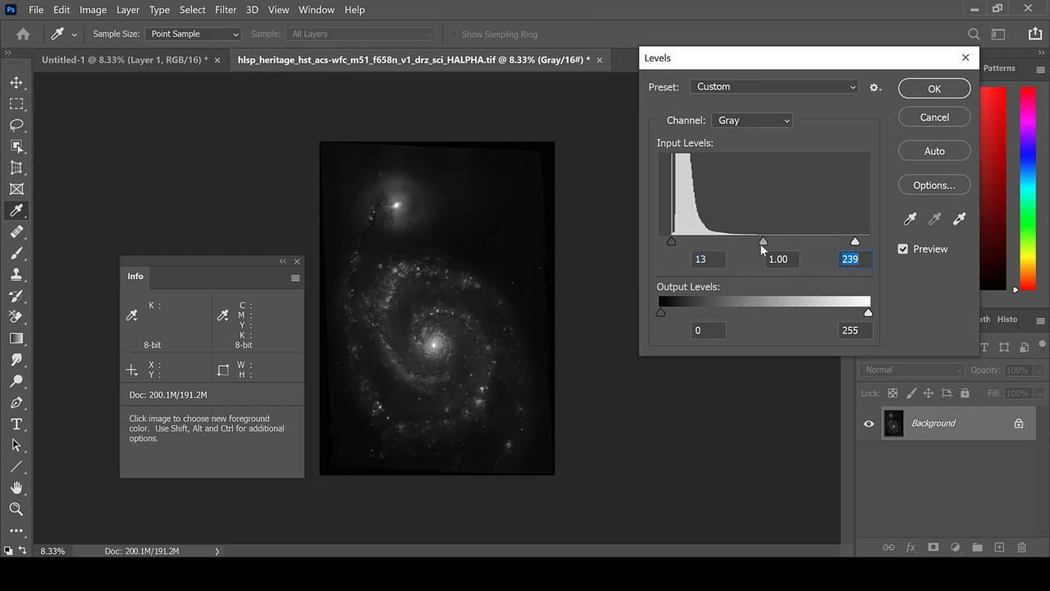
{"action": "left_click", "coordinate": [759, 237]}
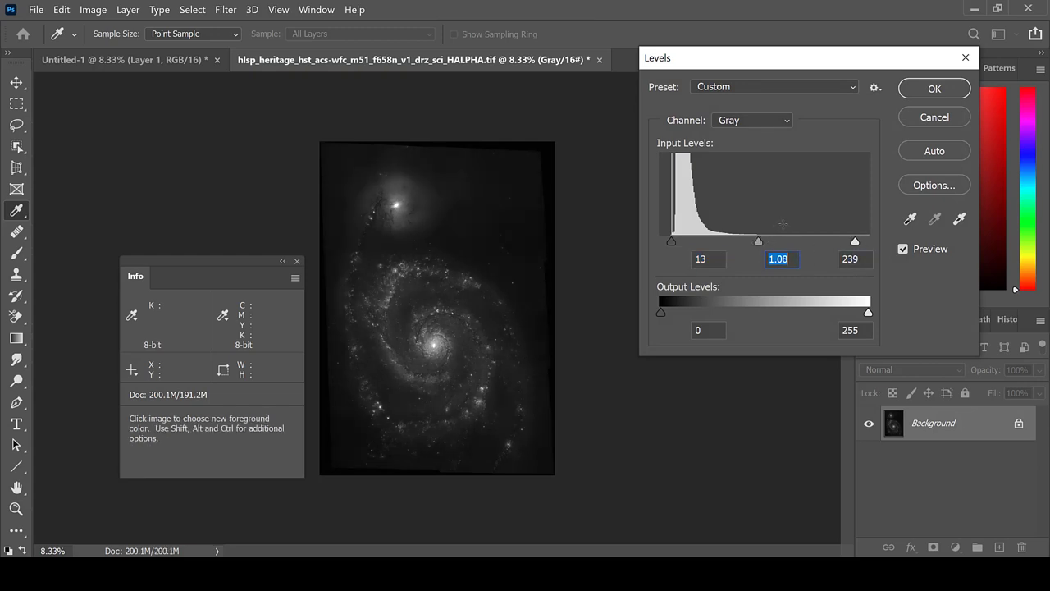
{"action": "left_click", "coordinate": [931, 90]}
Bring the H-alpha image into the composite as layer HALPHA and delete Layer 1.
{"action": "key", "text": "ctrl+a"}
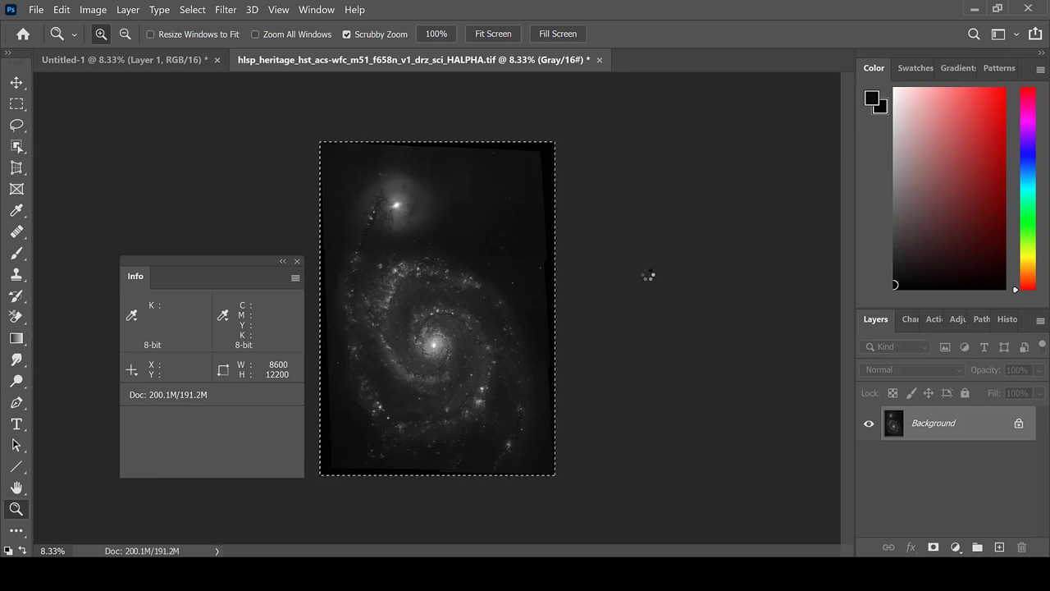
{"action": "left_click", "coordinate": [179, 62]}
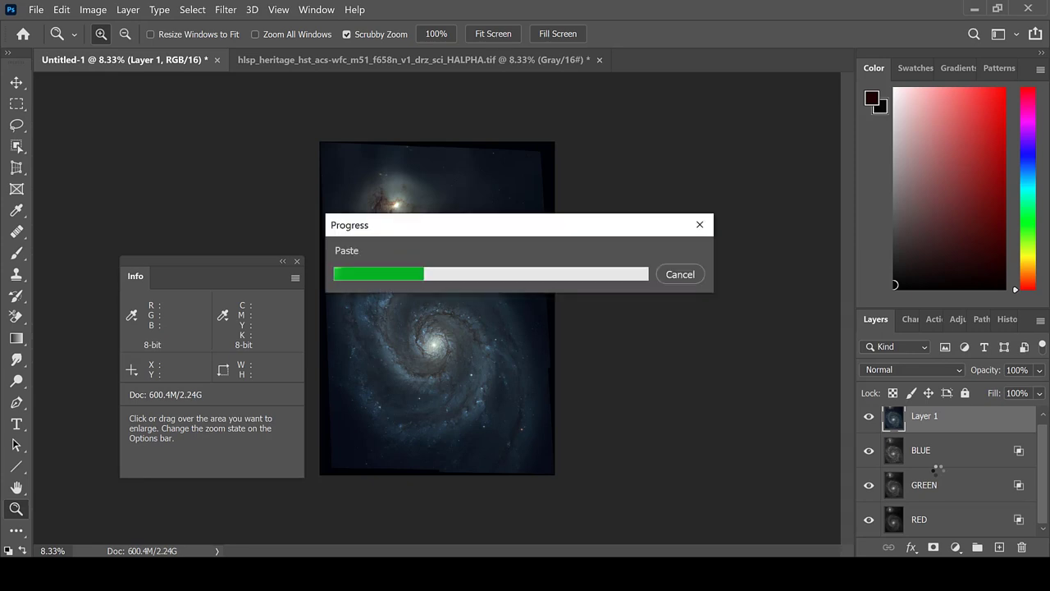
{"action": "double_click", "coordinate": [925, 424]}
{"action": "type", "text": "HALPHA"}
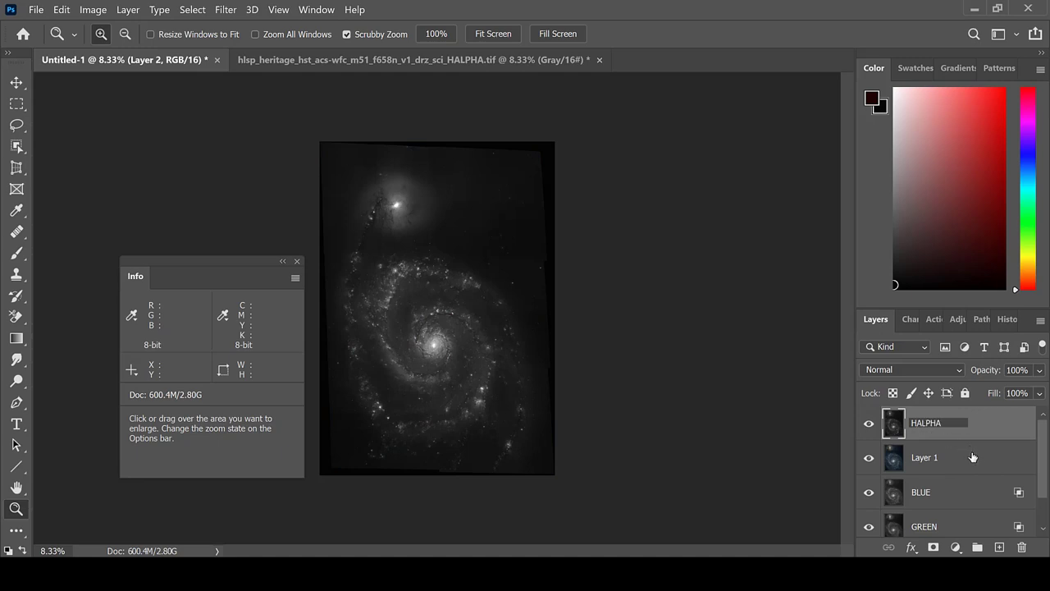
{"action": "left_click", "coordinate": [976, 460]}
{"action": "right_click", "coordinate": [978, 460]}
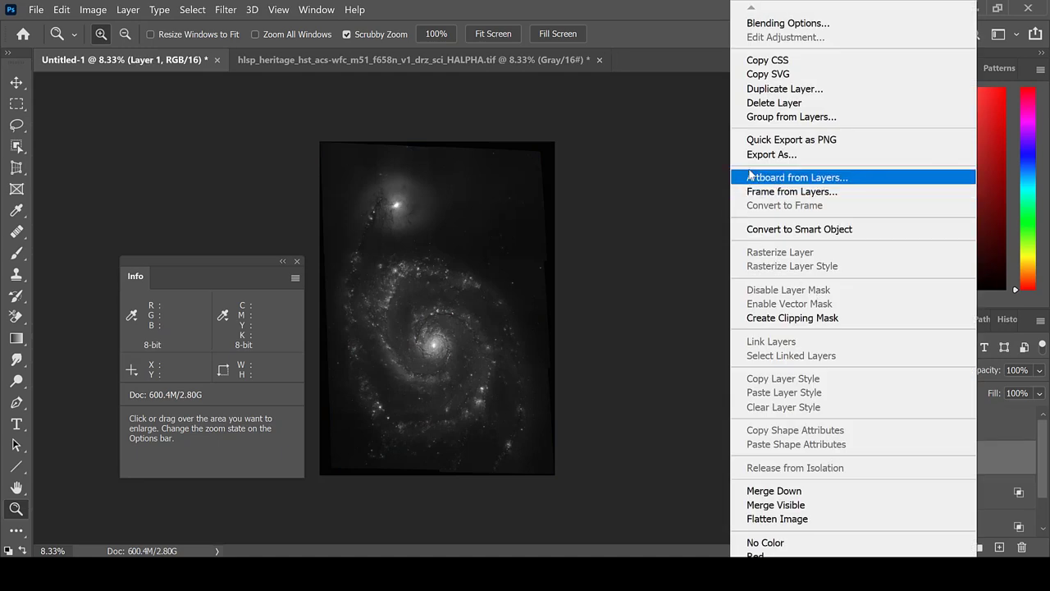
{"action": "left_click", "coordinate": [793, 100]}
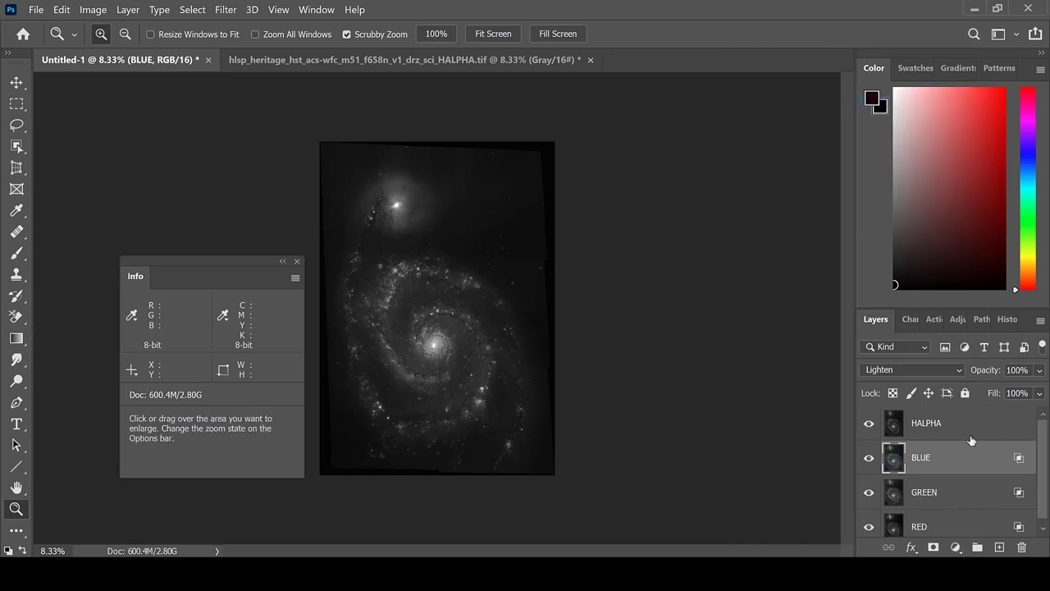
Limit the HALPHA layer's blending to the red channel only.
{"action": "left_click", "coordinate": [1011, 433]}
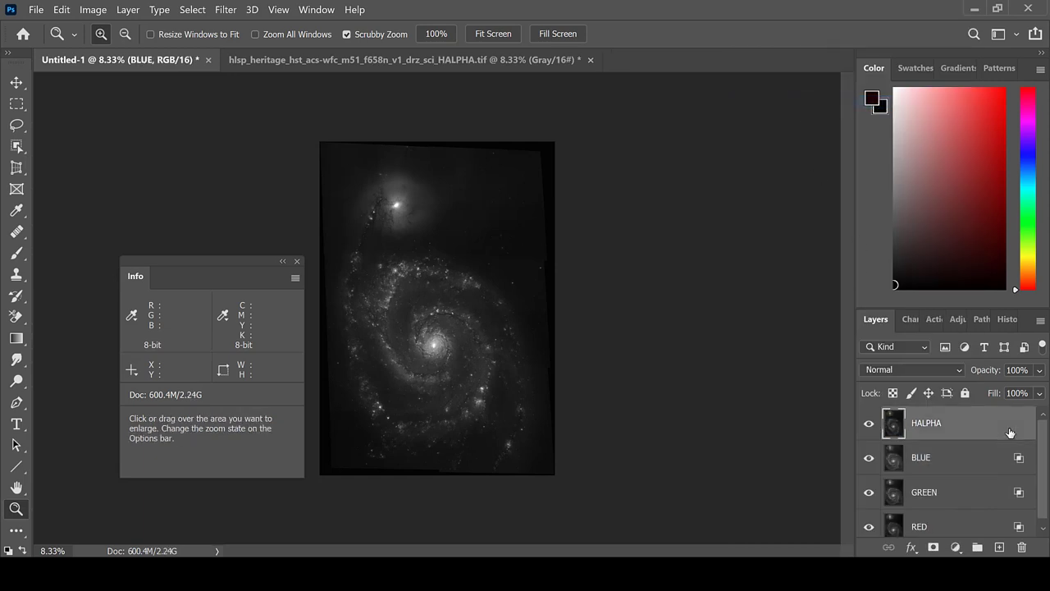
{"action": "double_click", "coordinate": [1010, 433]}
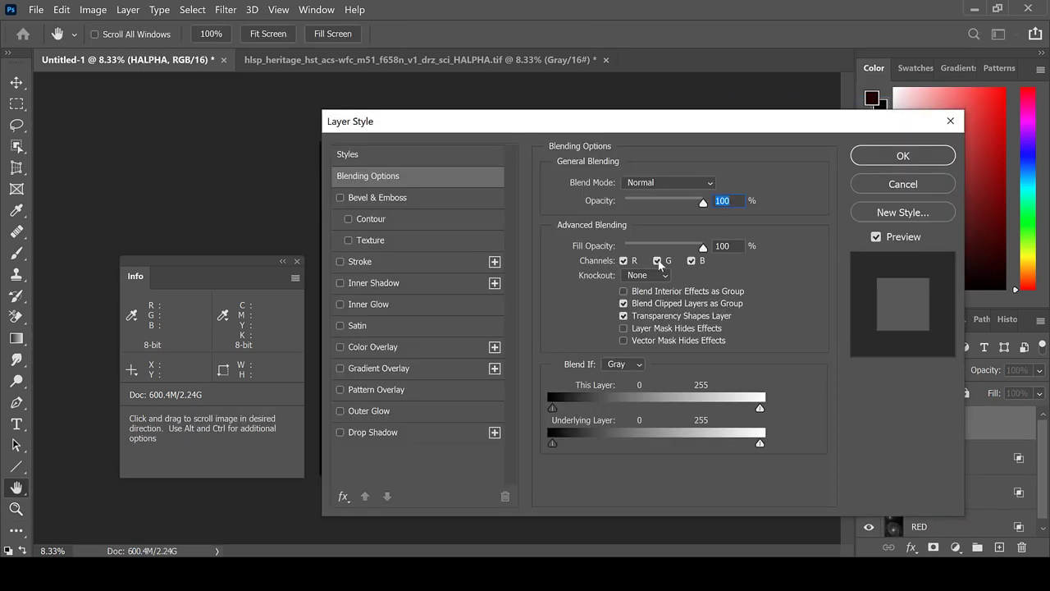
{"action": "left_click", "coordinate": [657, 261]}
{"action": "left_click", "coordinate": [692, 261]}
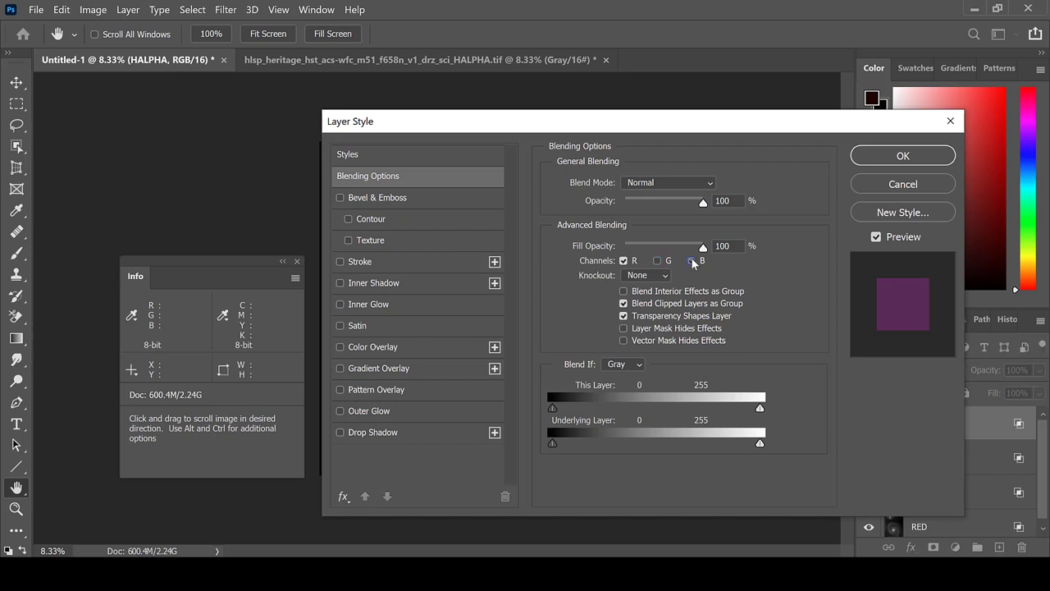
{"action": "key", "text": "z"}
{"action": "left_click", "coordinate": [892, 156]}
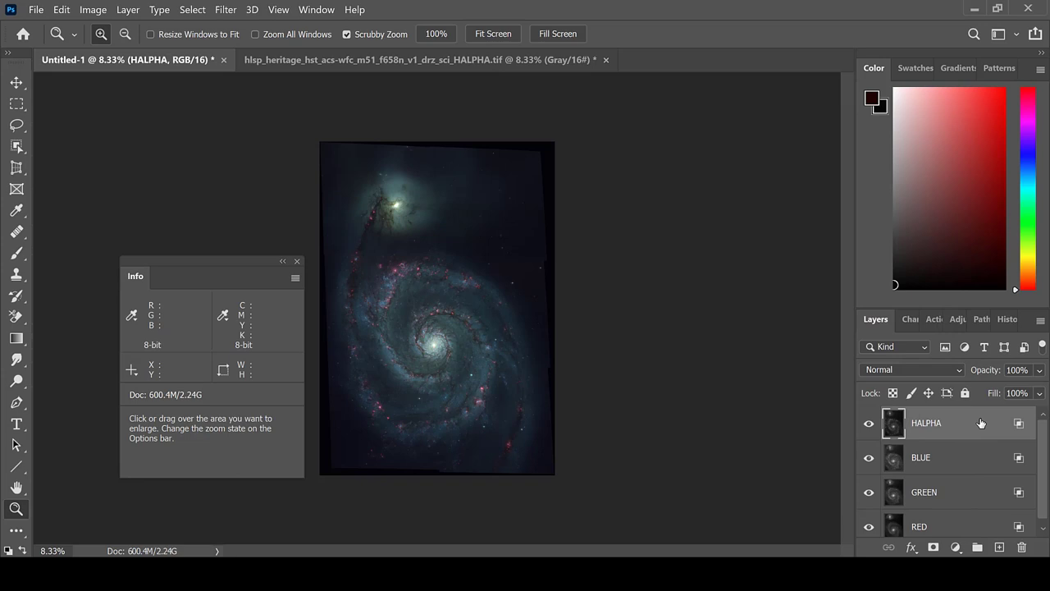
Set the HALPHA layer's blend mode to Lighten.
{"action": "left_click", "coordinate": [962, 372]}
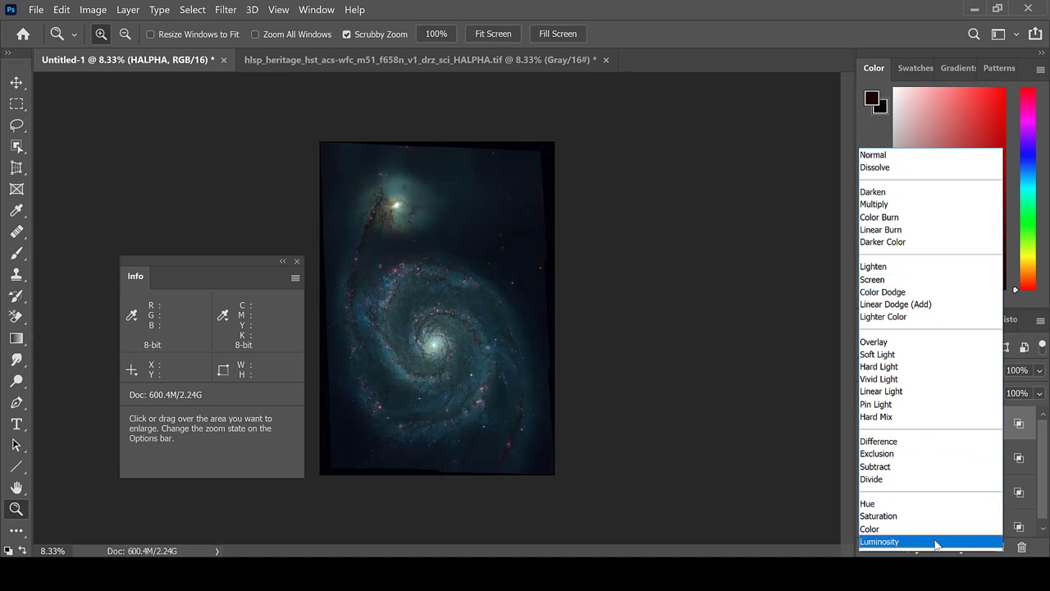
{"action": "left_click", "coordinate": [898, 270]}
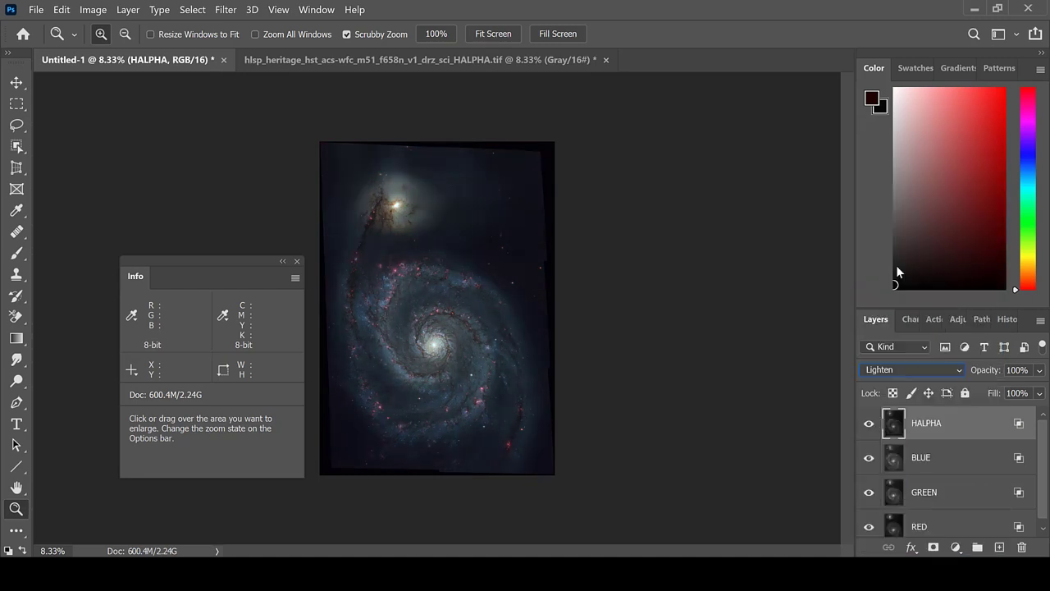
{"action": "scroll", "coordinate": [941, 516], "scroll_direction": "down", "scroll_amount": 1}
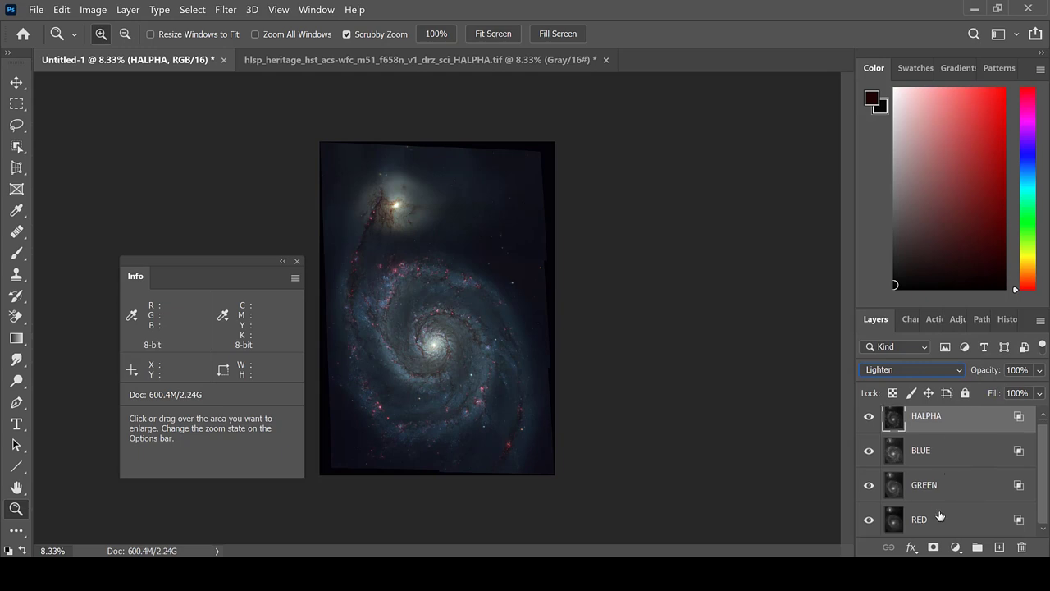
Flatten the image and stamp a copy of it onto a new Layer 1.
{"action": "left_click", "coordinate": [940, 519], "text": "shift"}
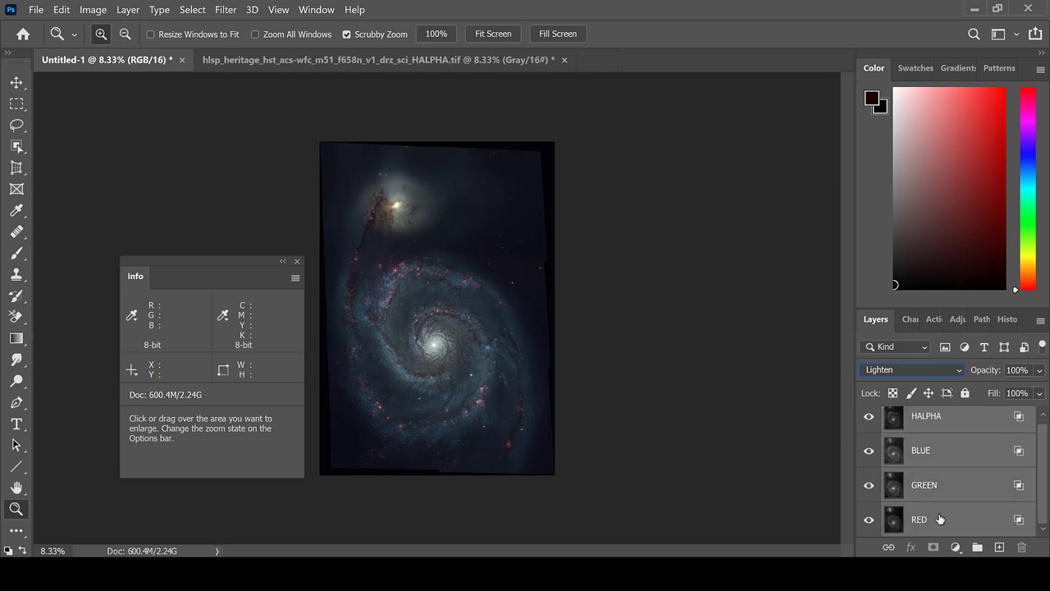
{"action": "right_click", "coordinate": [940, 520]}
{"action": "left_click", "coordinate": [862, 517]}
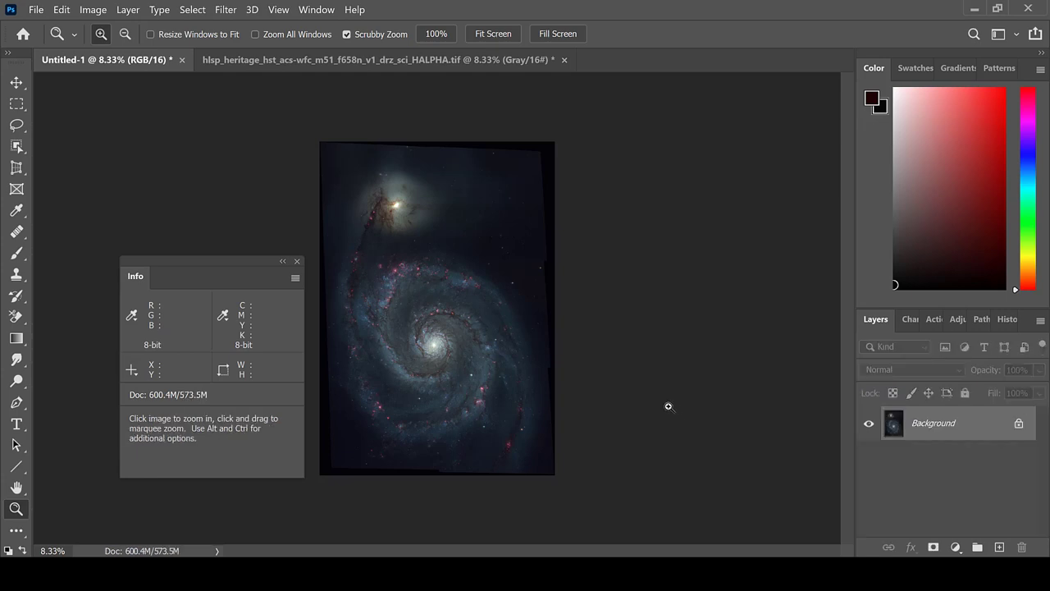
{"action": "key", "text": "ctrl+shift+alt+n"}
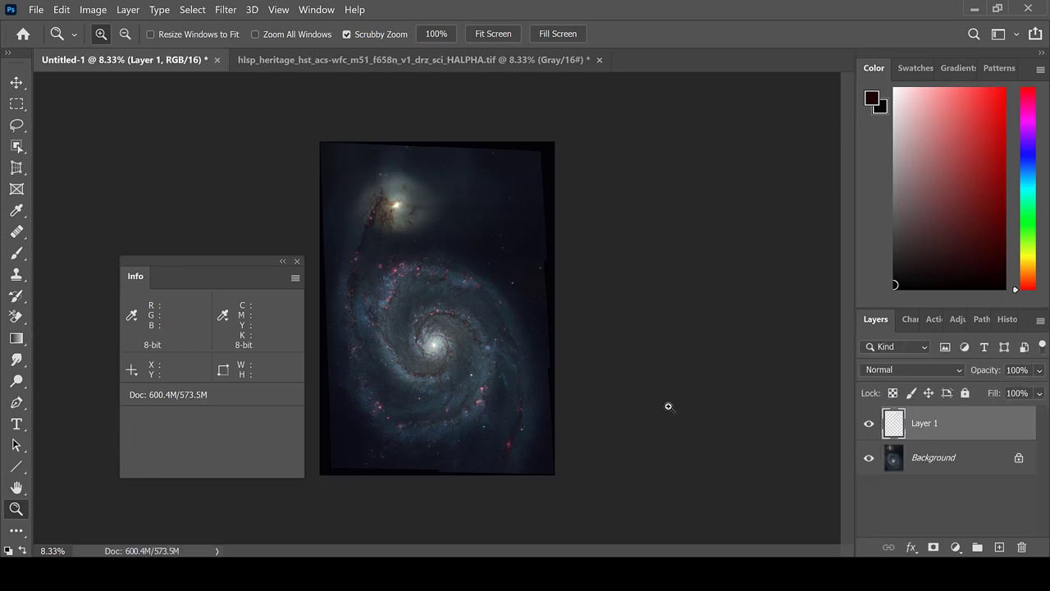
{"action": "key", "text": "ctrl+shift+alt+e"}
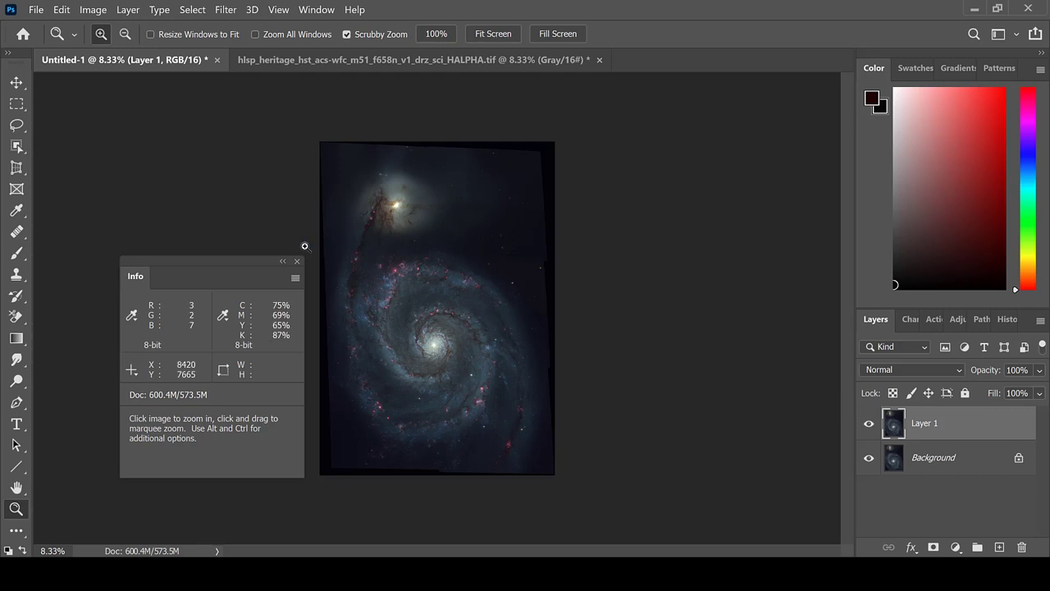
Rotate the image 90° clockwise into landscape.
{"action": "left_click", "coordinate": [93, 10]}
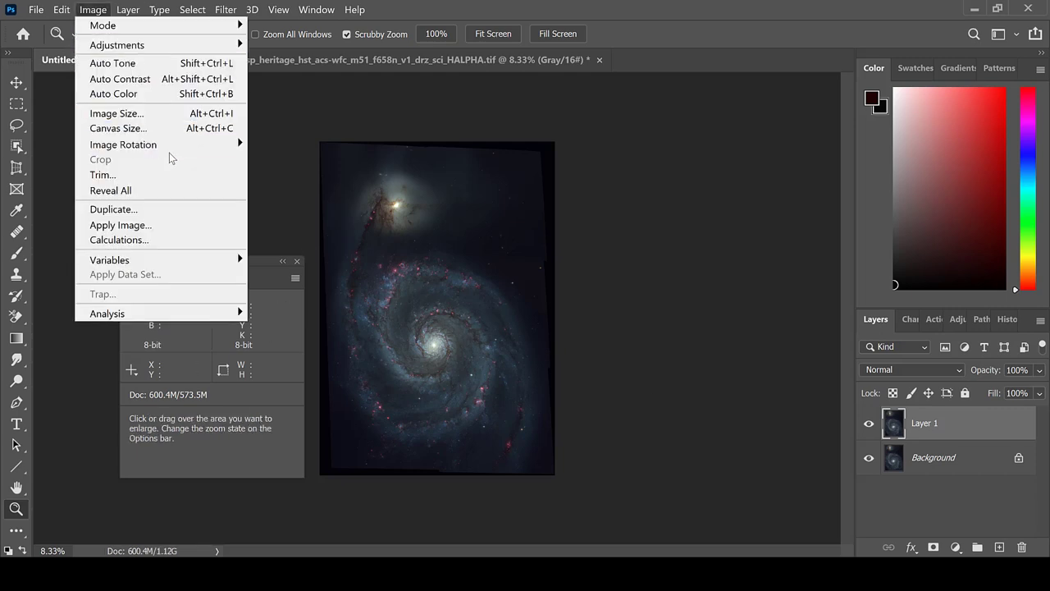
{"action": "mouse_move", "coordinate": [228, 146]}
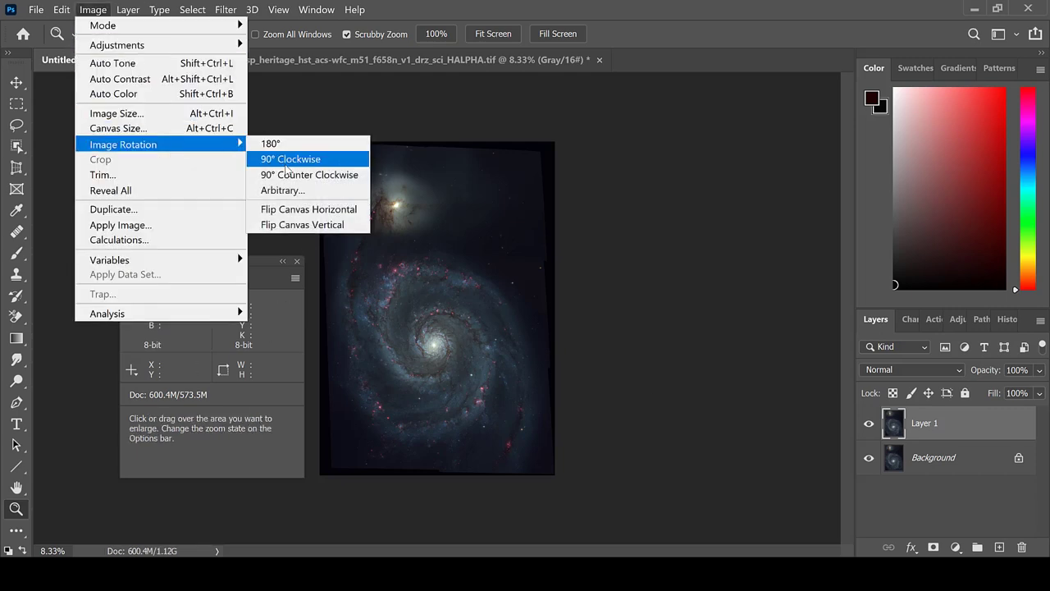
{"action": "left_click", "coordinate": [287, 162]}
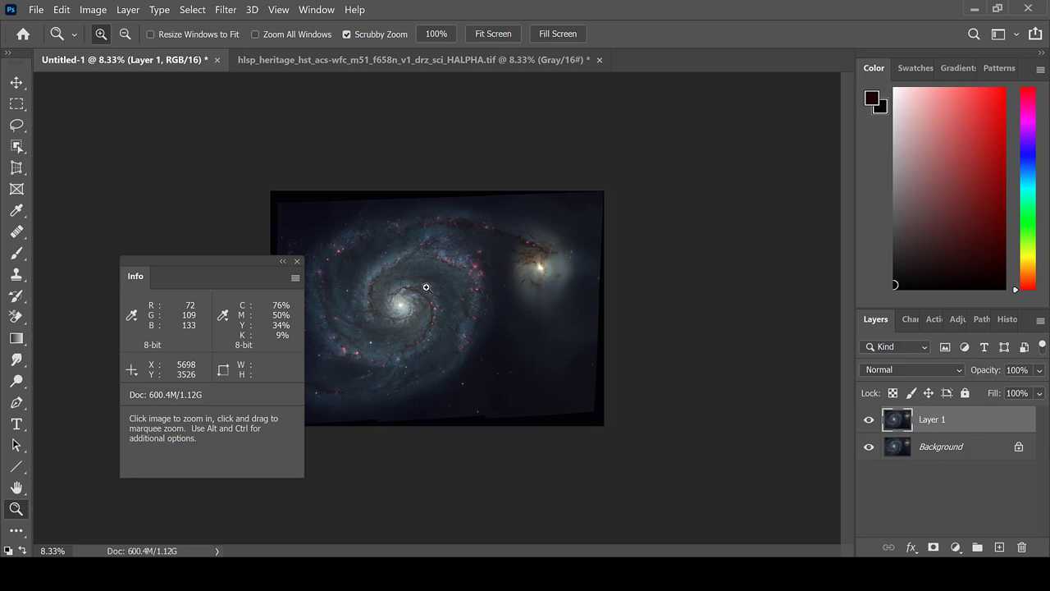
Zoom to 16.67% and place a Color Sampler point on the dark sky (R 19, G 16, B 20).
{"action": "left_click", "coordinate": [427, 287]}
{"action": "left_click", "coordinate": [427, 287]}
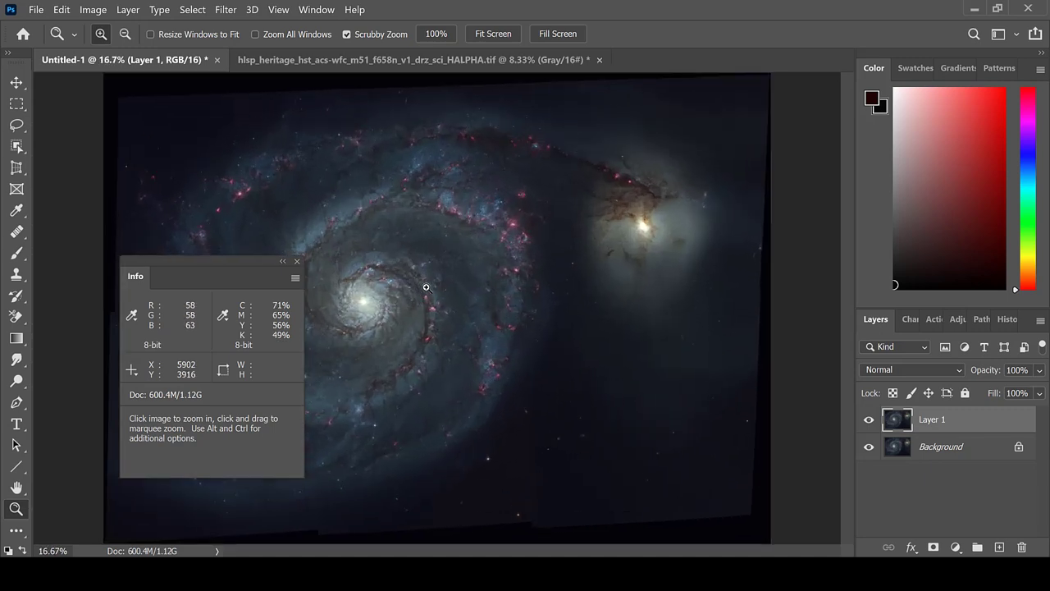
{"action": "left_click", "coordinate": [17, 212]}
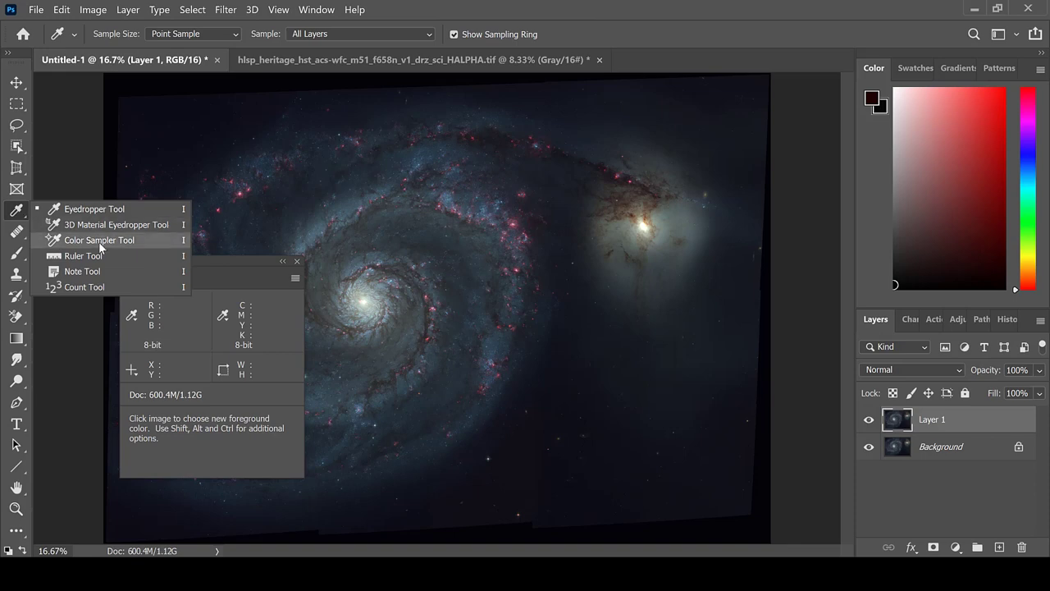
{"action": "left_click", "coordinate": [99, 241]}
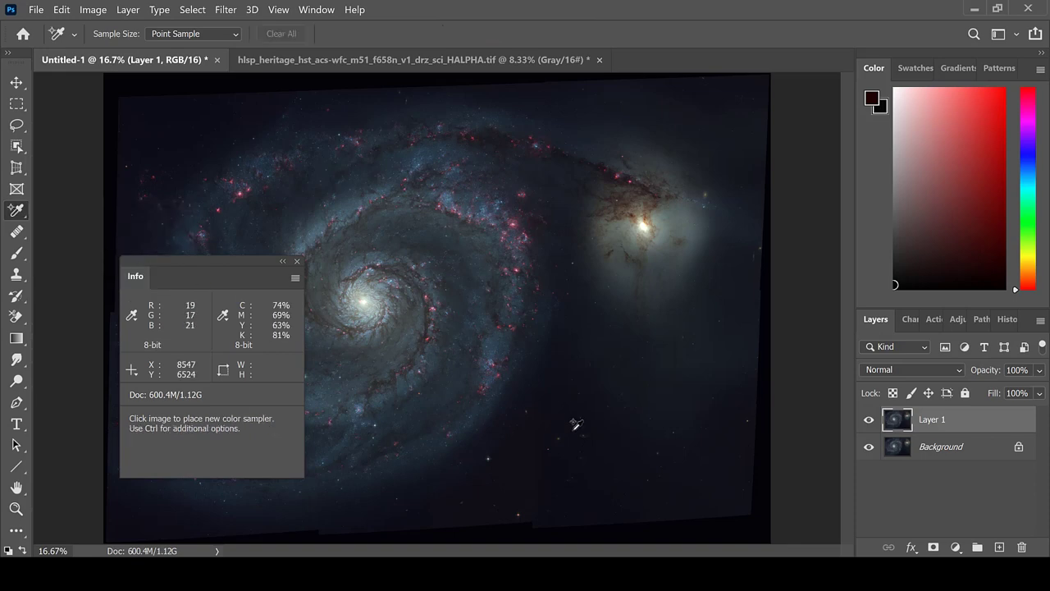
{"action": "left_click", "coordinate": [575, 462]}
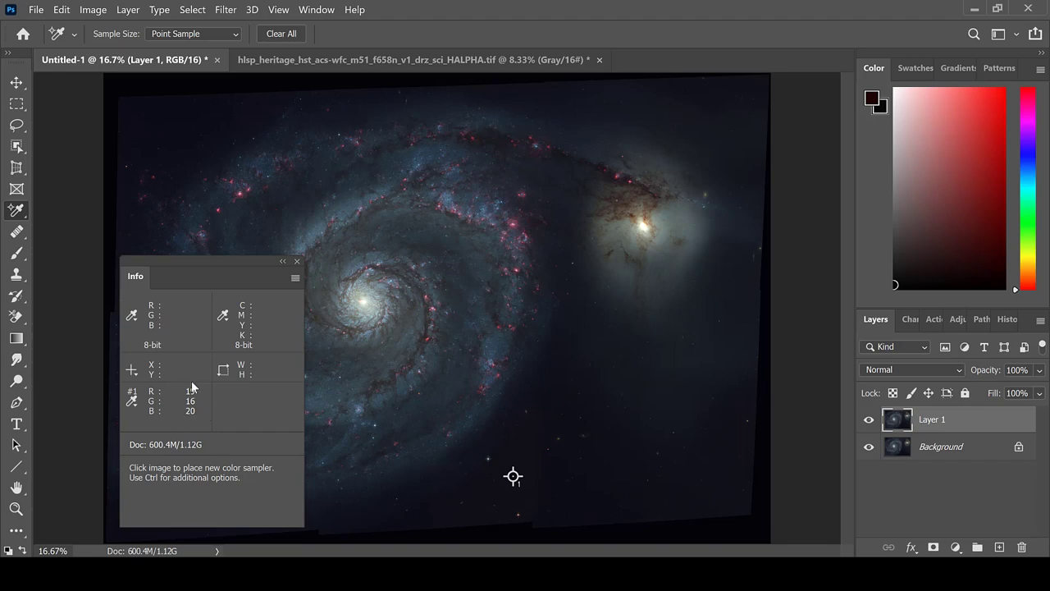
{"action": "left_click", "coordinate": [93, 10]}
In Levels, set black inputs Red 6, Green 4, Blue 7 so the sky sample reads 13/13/13.
{"action": "mouse_move", "coordinate": [119, 51]}
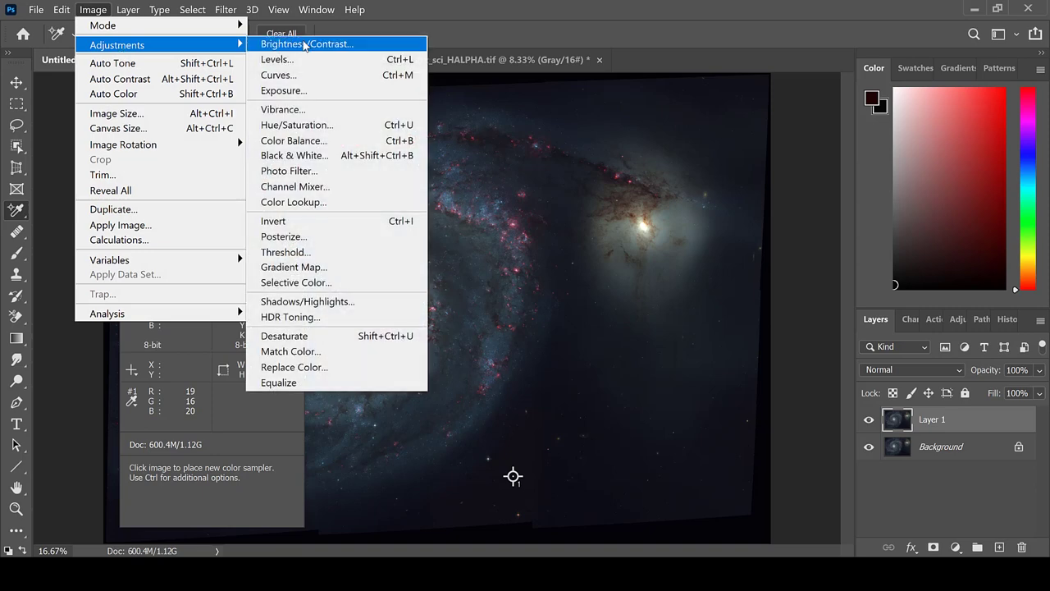
{"action": "left_click", "coordinate": [275, 60]}
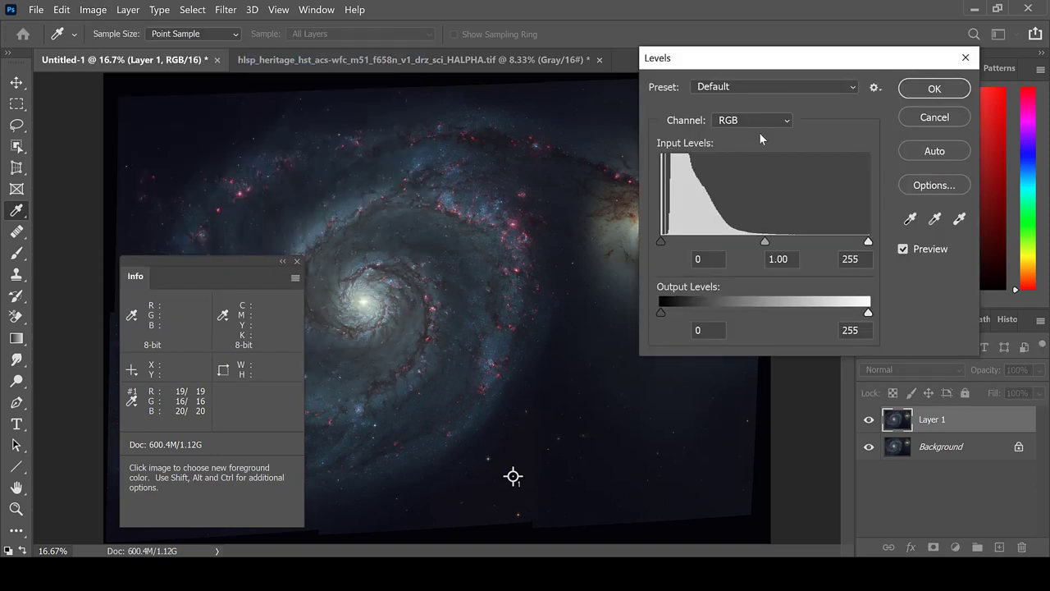
{"action": "left_click", "coordinate": [753, 121]}
{"action": "left_click", "coordinate": [733, 147]}
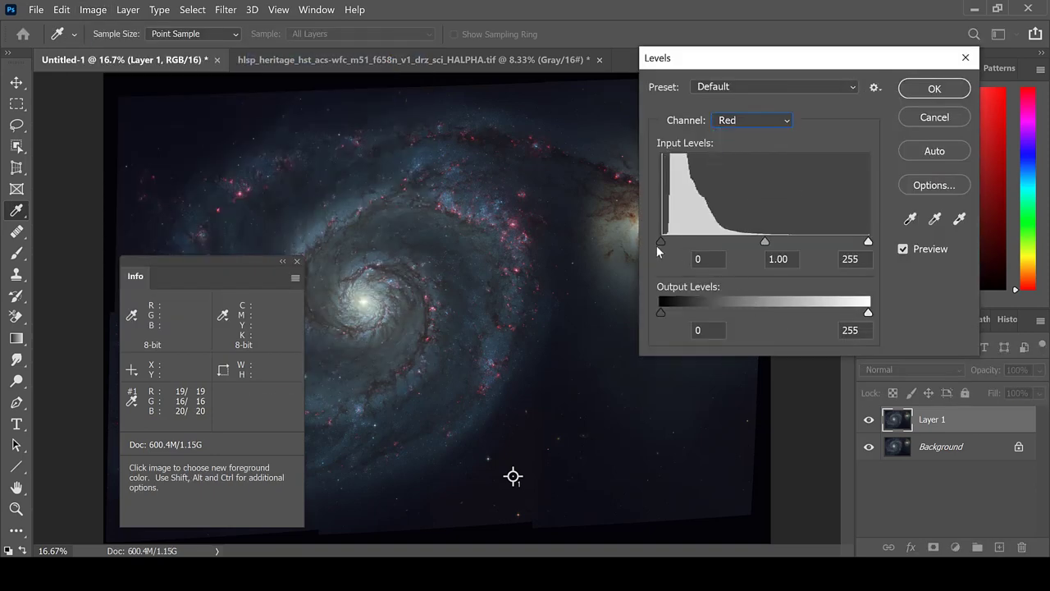
{"action": "left_click_drag", "start_coordinate": [659, 242], "coordinate": [666, 240]}
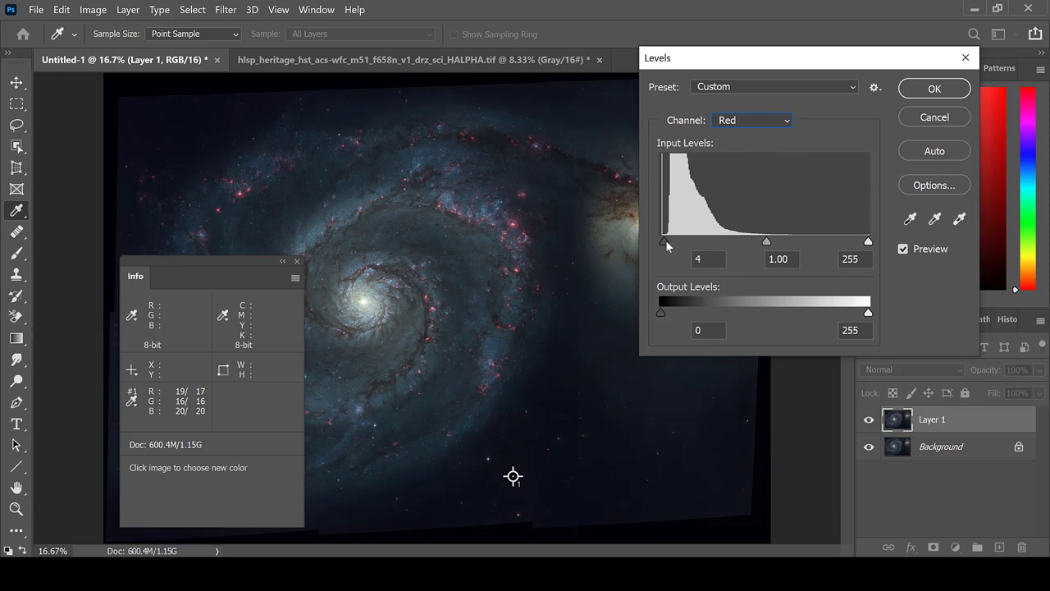
{"action": "left_click", "coordinate": [754, 120]}
{"action": "left_click", "coordinate": [733, 162]}
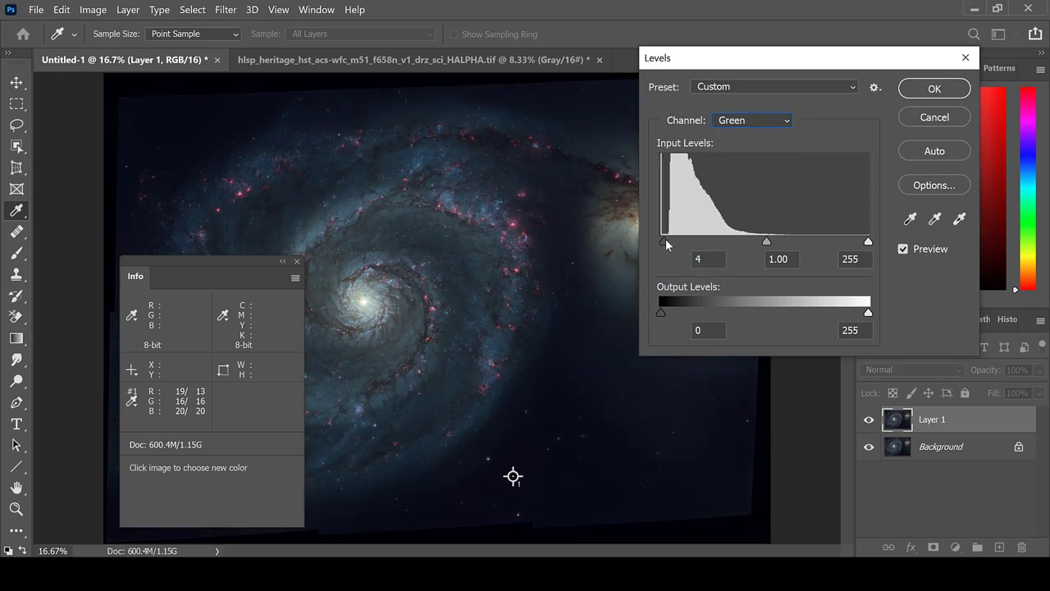
{"action": "key", "text": "alt+5"}
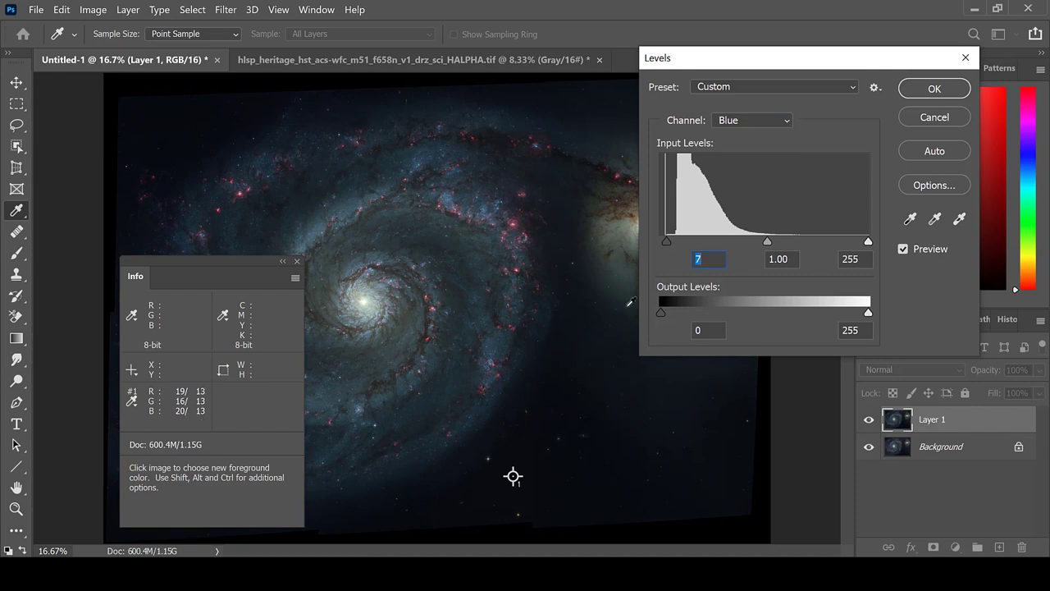
{"action": "left_click", "coordinate": [943, 96]}
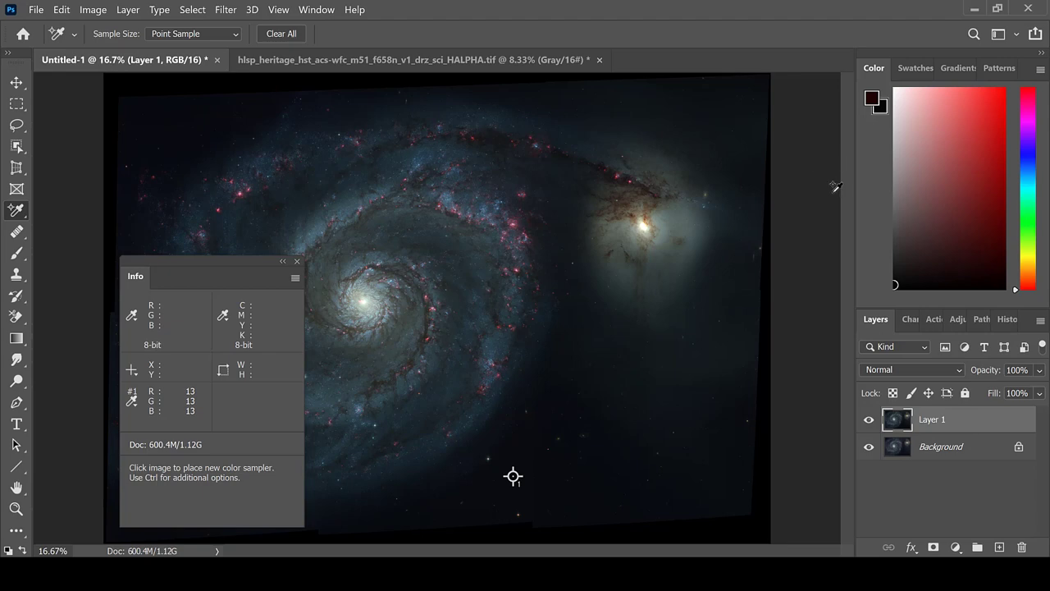
Add a Selective Color adjustment layer above Layer 1.
{"action": "left_click", "coordinate": [126, 10]}
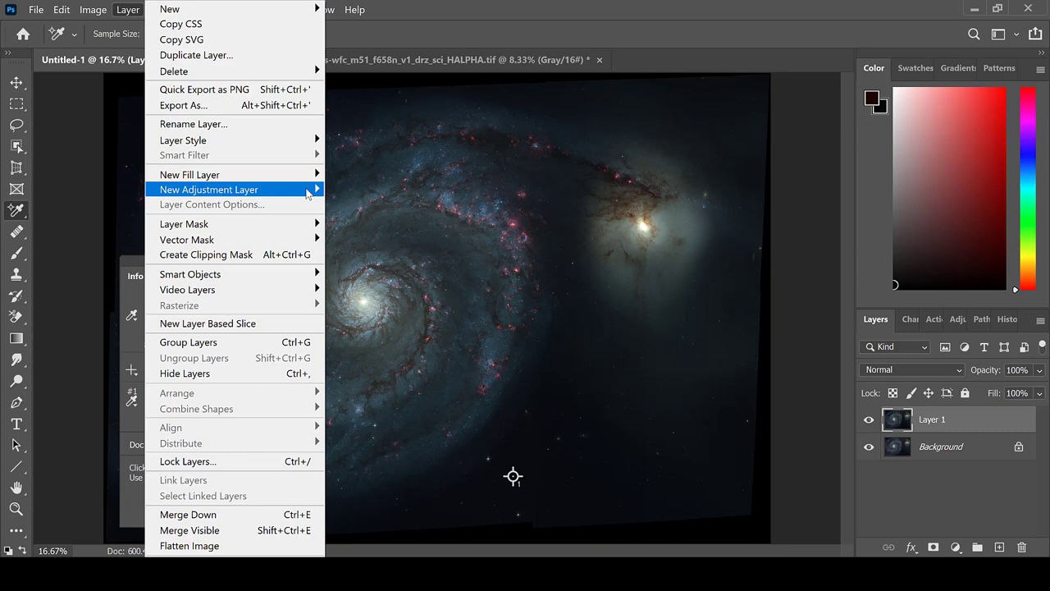
{"action": "mouse_move", "coordinate": [308, 192]}
{"action": "left_click", "coordinate": [373, 428]}
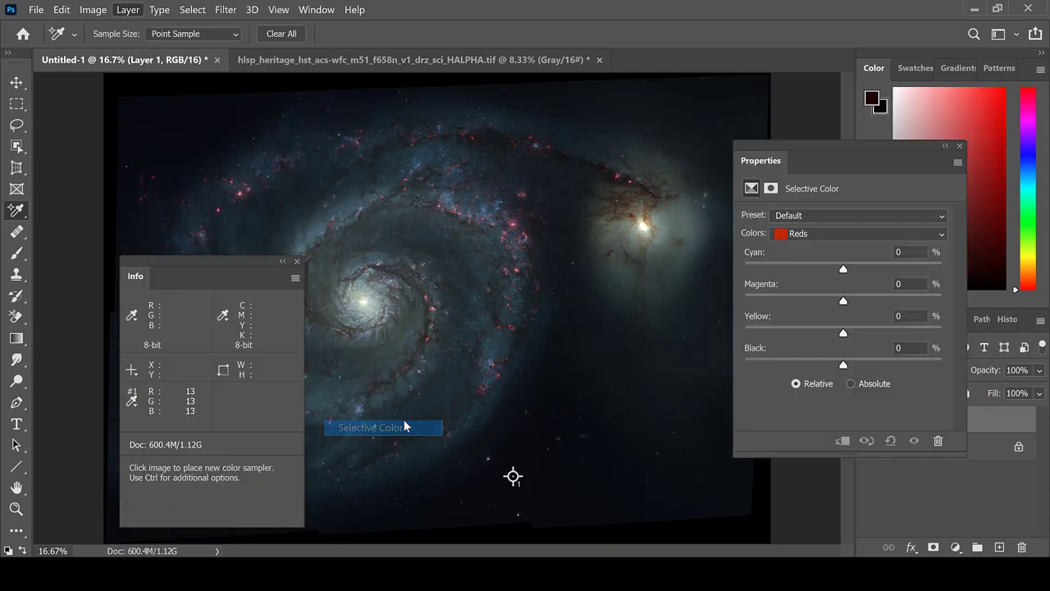
{"action": "left_click", "coordinate": [373, 147]}
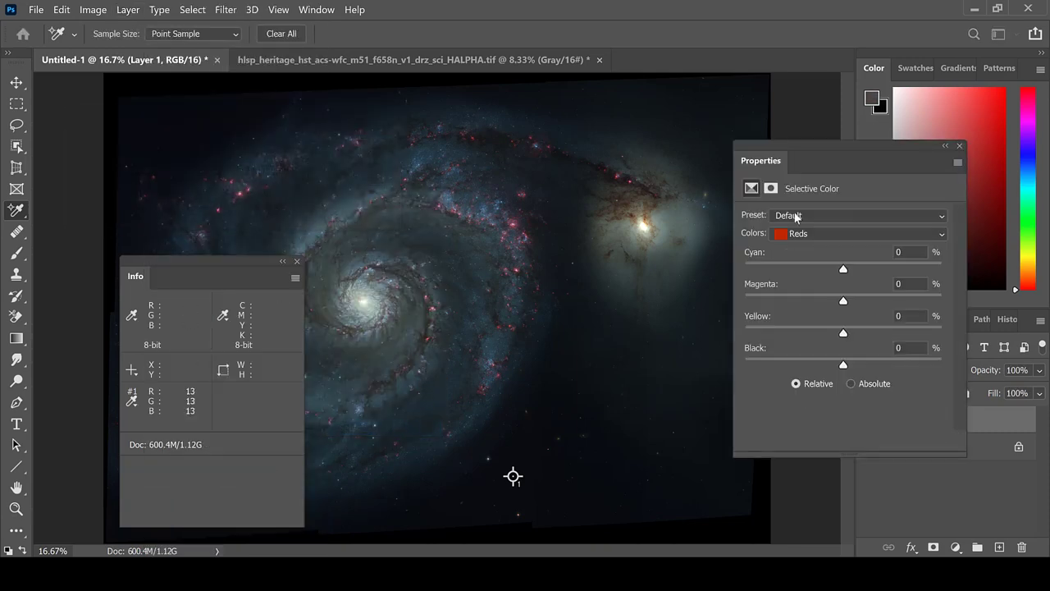
Close the Selective Color settings and bring up the Selective Color 1 layer's context menu.
{"action": "left_click", "coordinate": [823, 234]}
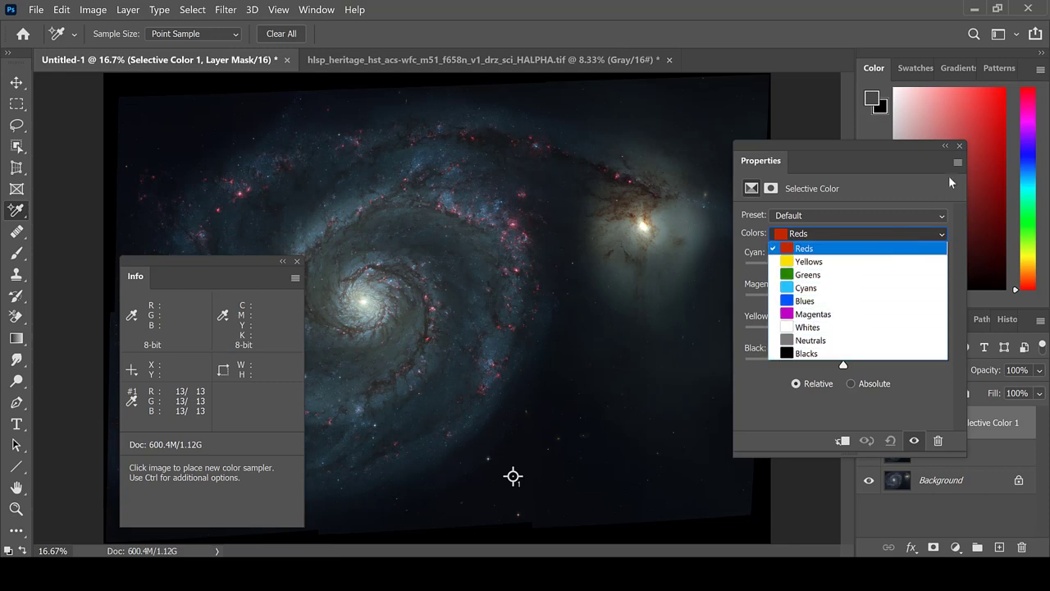
{"action": "left_click", "coordinate": [959, 146]}
{"action": "left_click", "coordinate": [960, 146]}
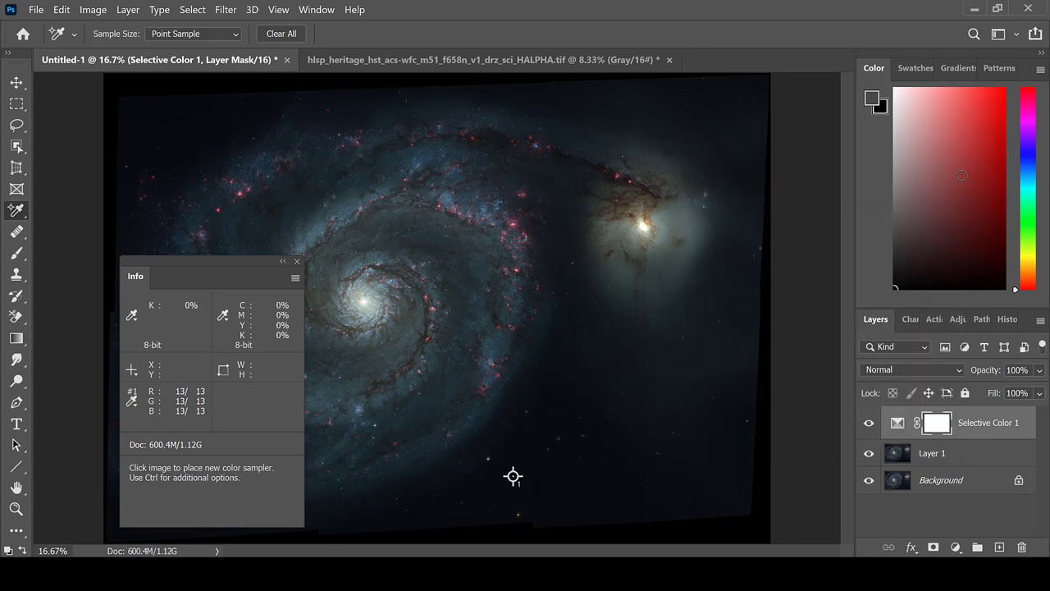
{"action": "right_click", "coordinate": [982, 424]}
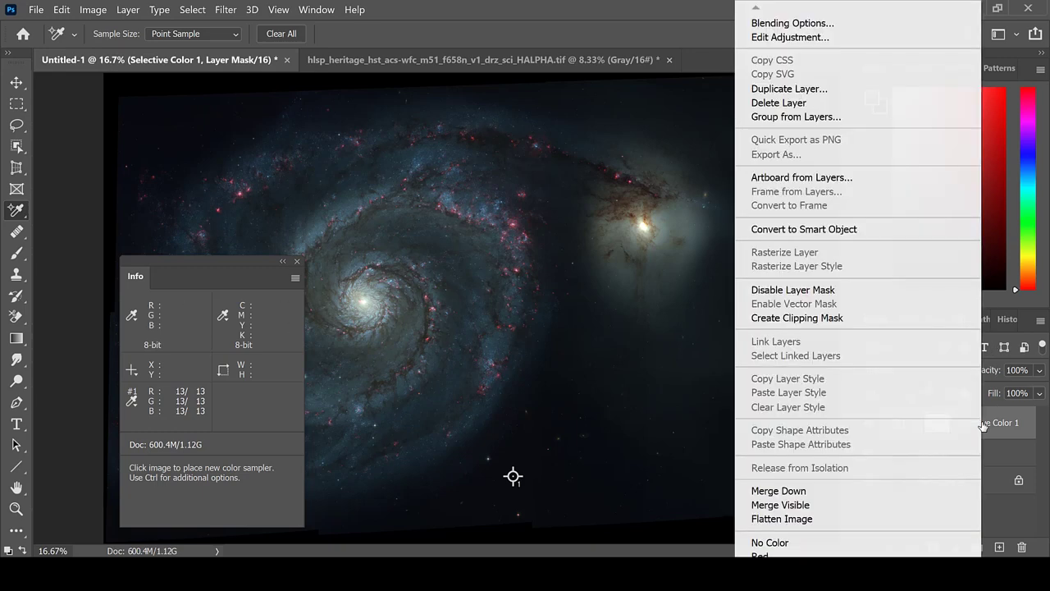
Delete the Selective Color 1 layer and open the Camera Raw Filter on Layer 1.
{"action": "left_click", "coordinate": [924, 103]}
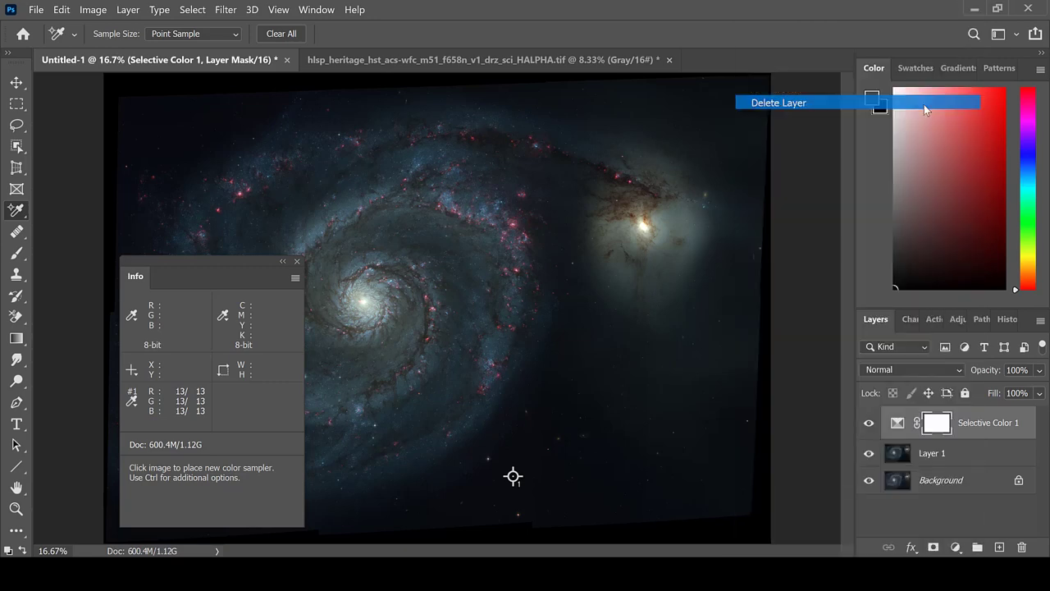
{"action": "left_click", "coordinate": [225, 9]}
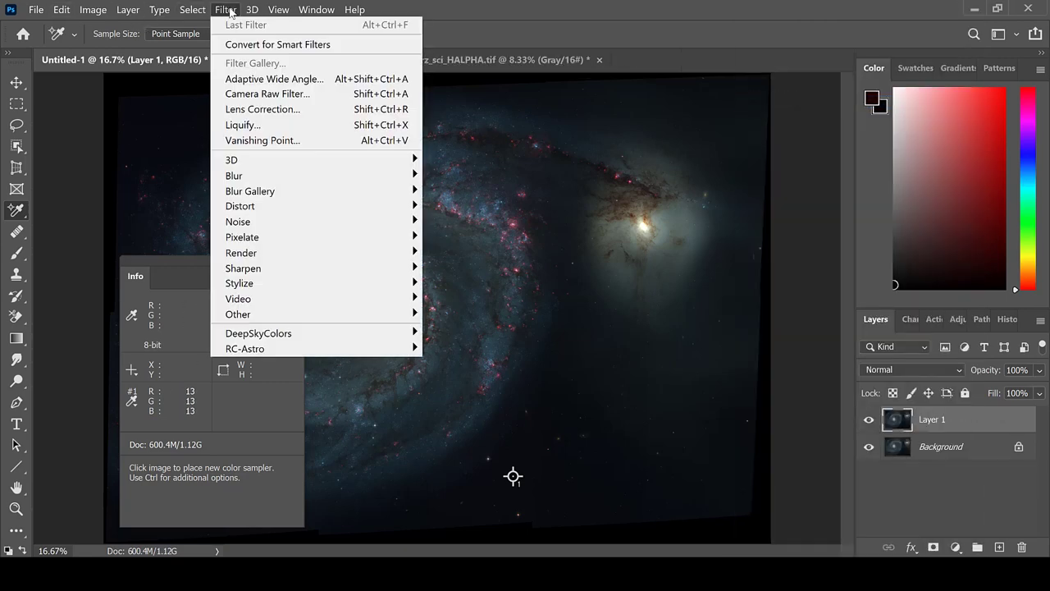
{"action": "left_click", "coordinate": [285, 97]}
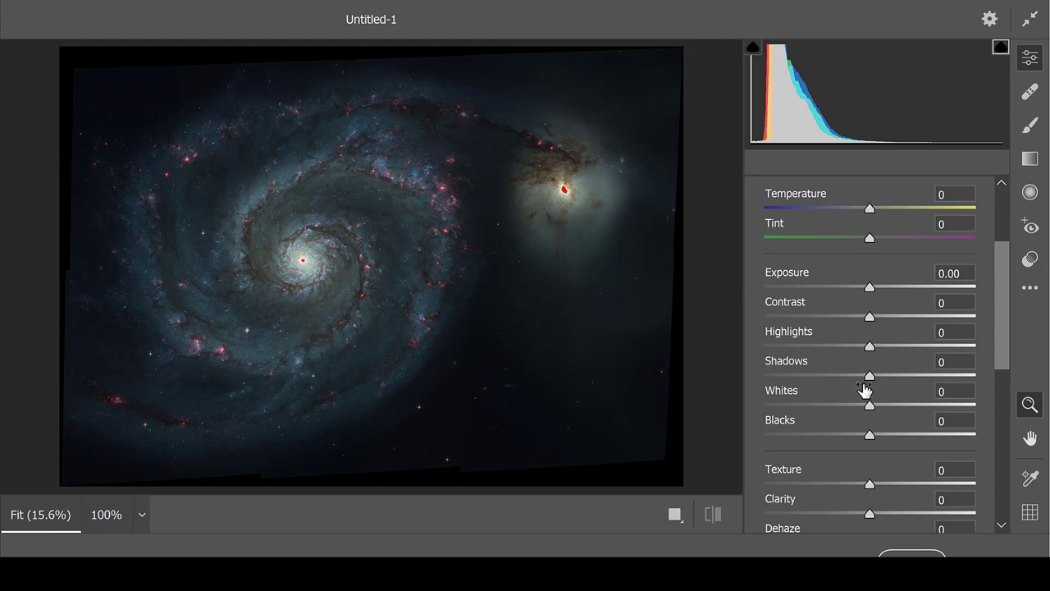
Browse the Camera Raw panels, then cancel without applying any changes.
{"action": "scroll", "coordinate": [865, 390], "scroll_direction": "down", "scroll_amount": 1}
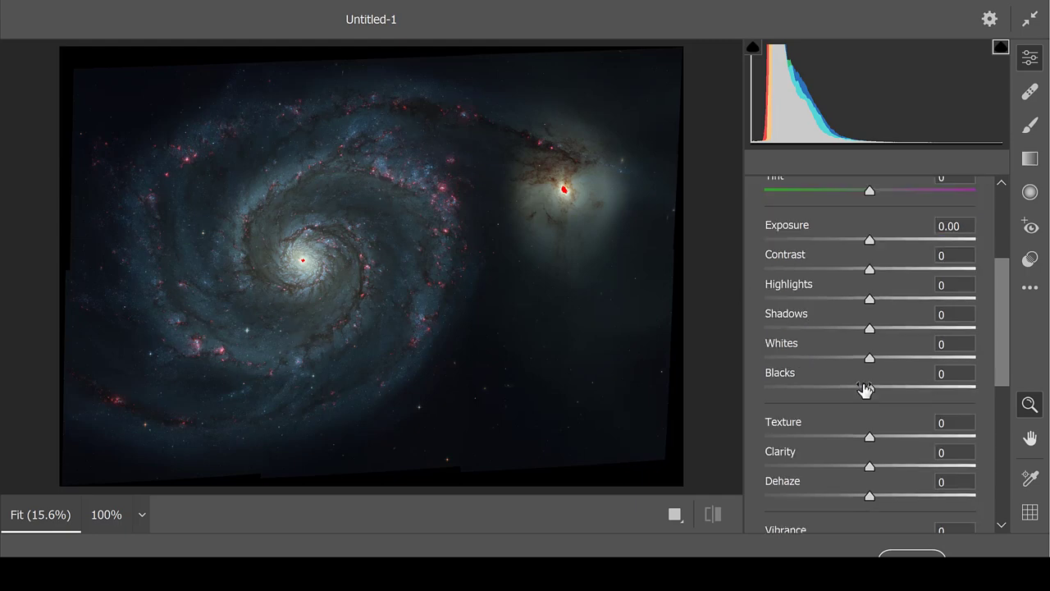
{"action": "scroll", "coordinate": [867, 386], "scroll_direction": "up", "scroll_amount": 4}
{"action": "scroll", "coordinate": [896, 476], "scroll_direction": "down", "scroll_amount": 7}
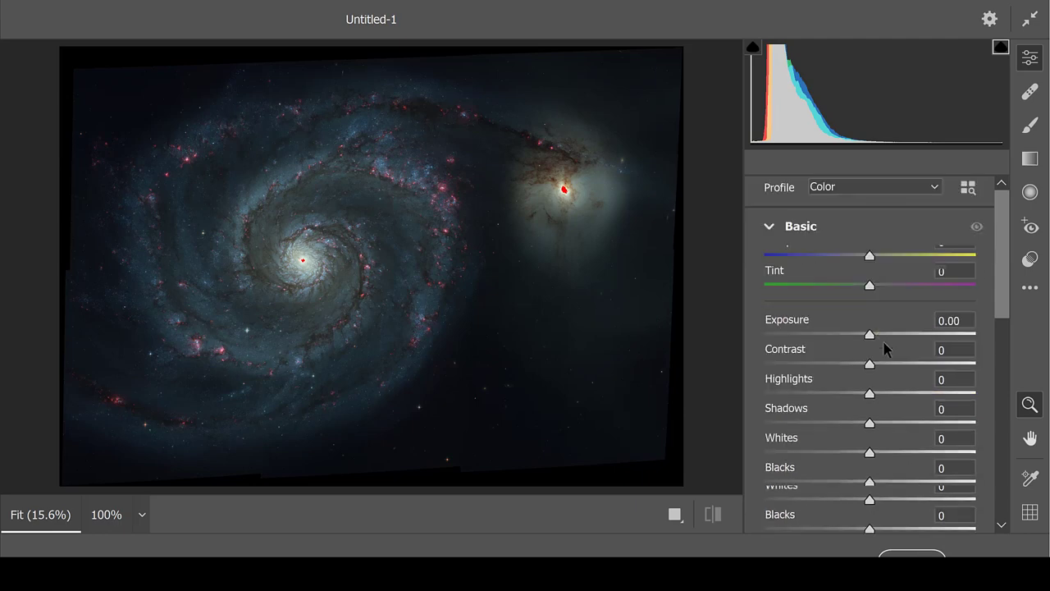
{"action": "scroll", "coordinate": [885, 349], "scroll_direction": "down", "scroll_amount": 3}
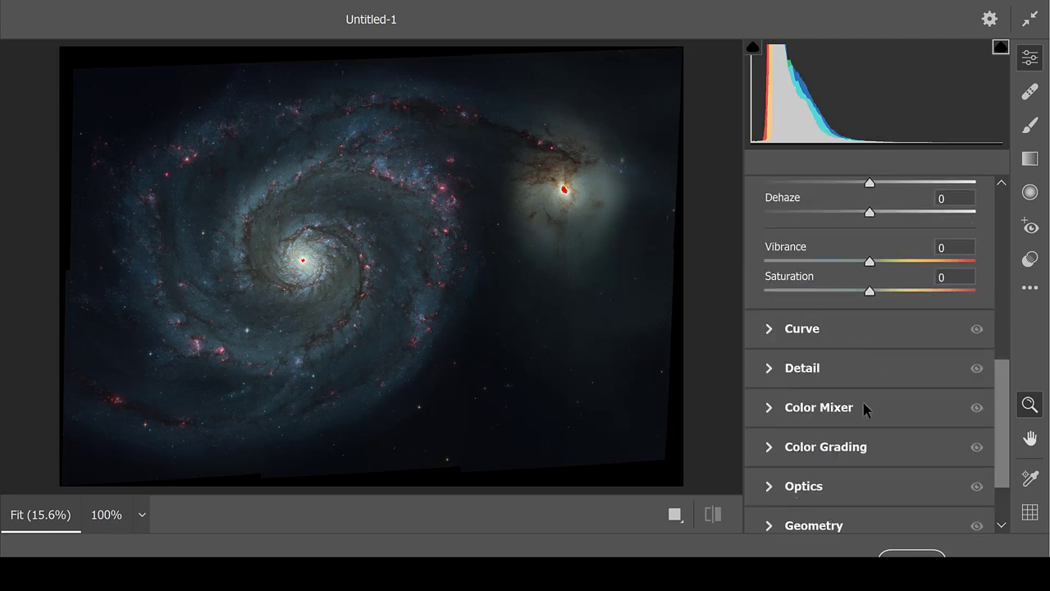
{"action": "scroll", "coordinate": [838, 343], "scroll_direction": "down", "scroll_amount": 2}
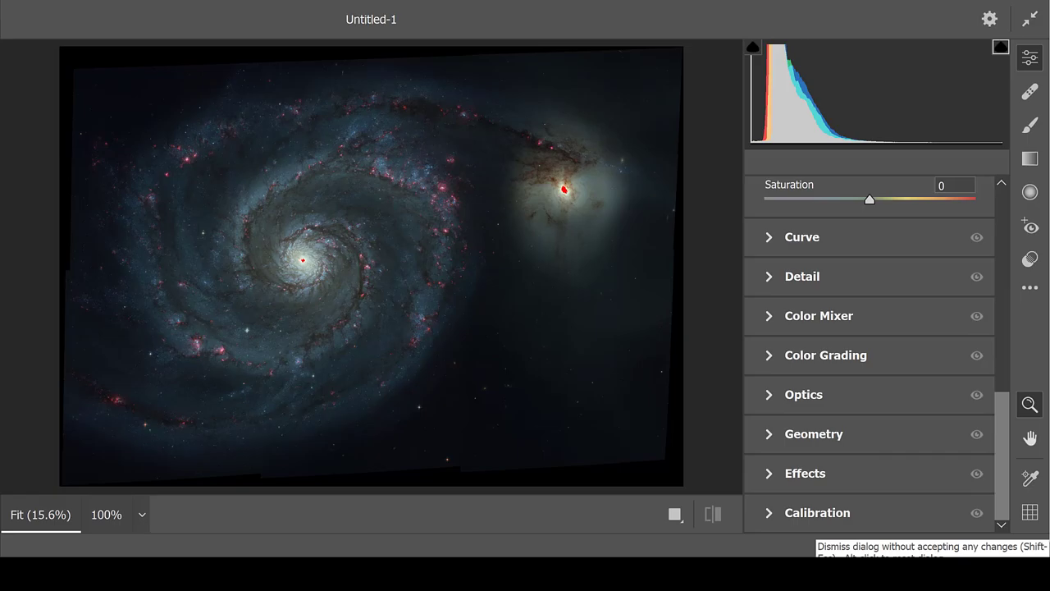
{"action": "left_click", "coordinate": [912, 556]}
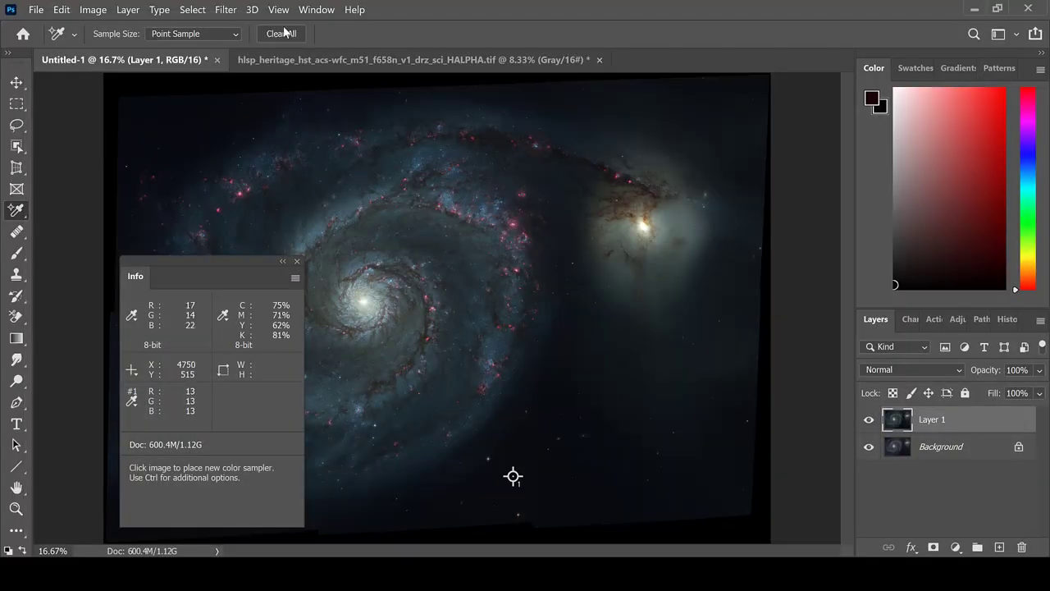
Dismiss the Filter > Noise menu and drag the Info panel further left over the canvas.
{"action": "left_click", "coordinate": [226, 9]}
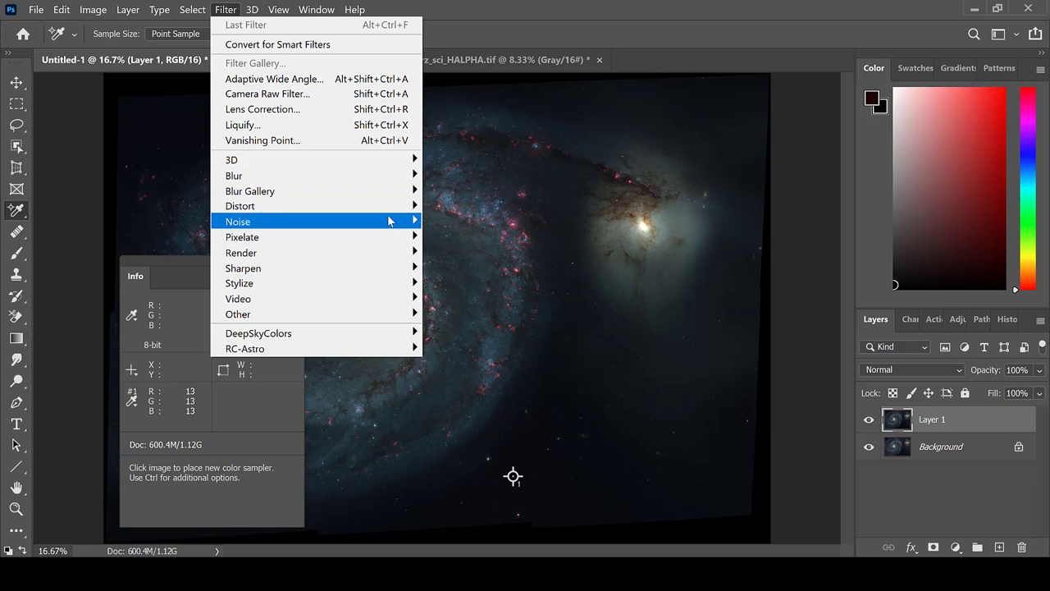
{"action": "mouse_move", "coordinate": [393, 222]}
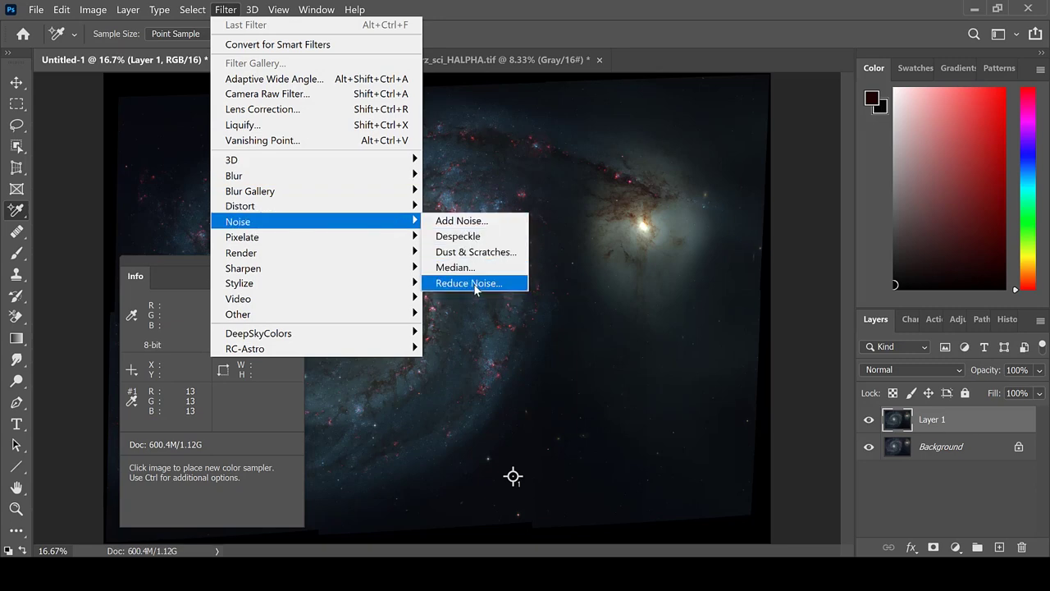
{"action": "key", "text": "Escape"}
{"action": "key", "text": "Escape"}
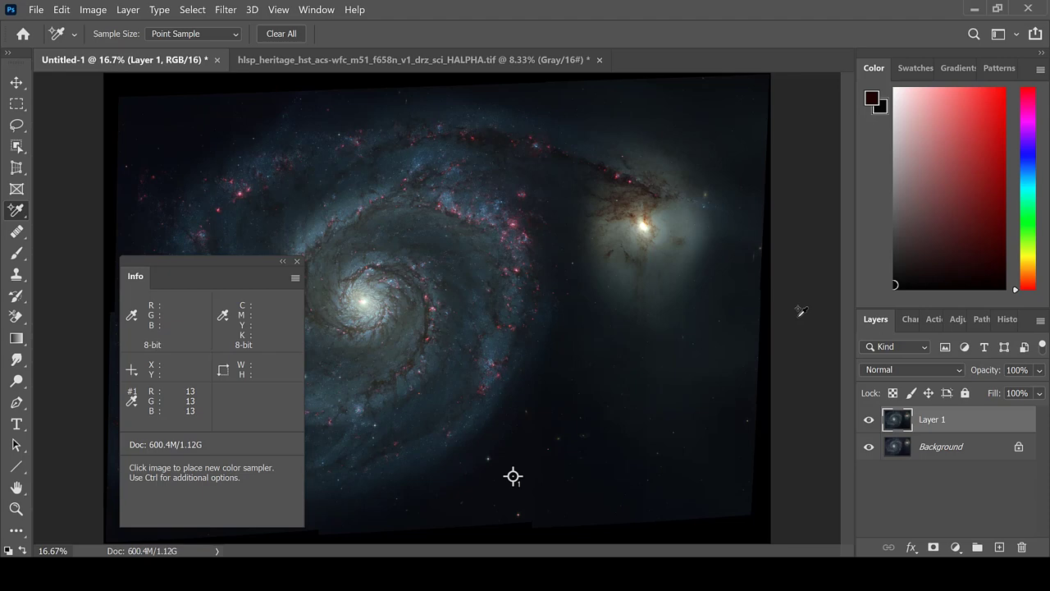
{"action": "left_click_drag", "start_coordinate": [160, 282], "coordinate": [64, 269]}
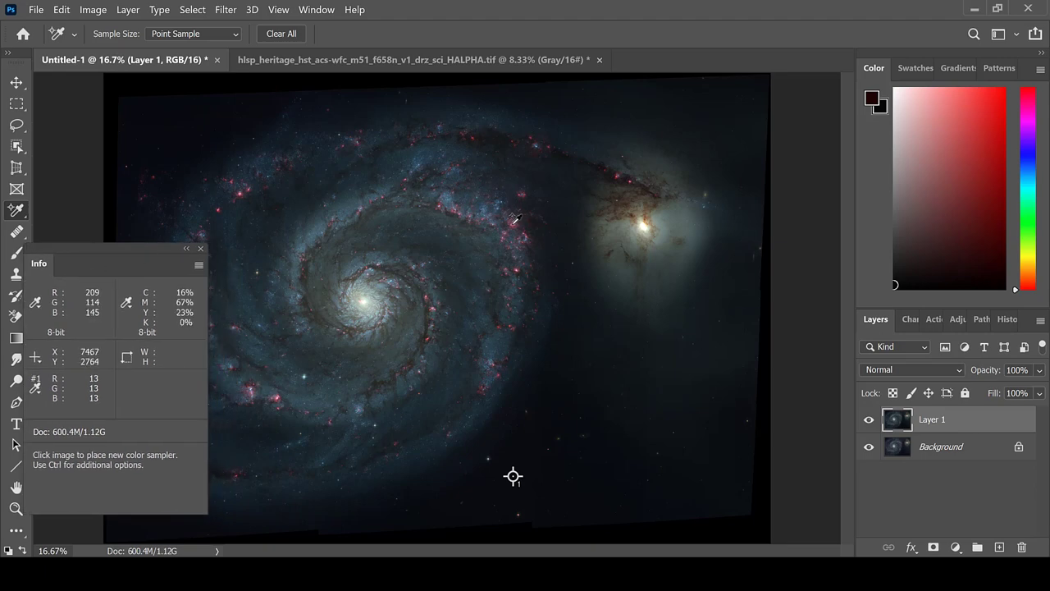
Open Color Range, sample a galaxy-arm colour and set Fuzziness to 50.
{"action": "left_click", "coordinate": [202, 14]}
{"action": "left_click", "coordinate": [227, 153]}
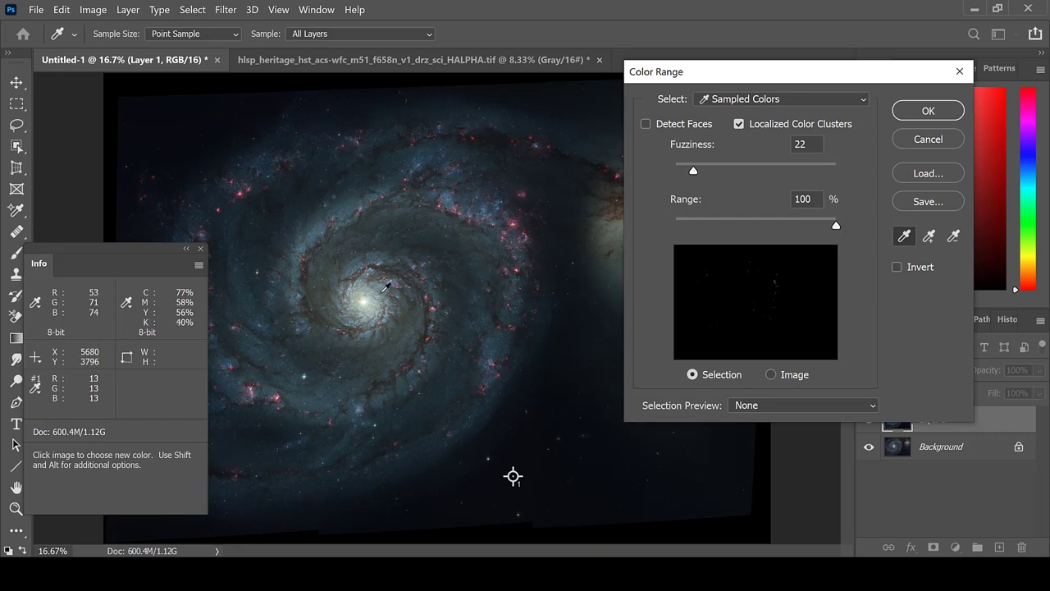
{"action": "left_click", "coordinate": [366, 207]}
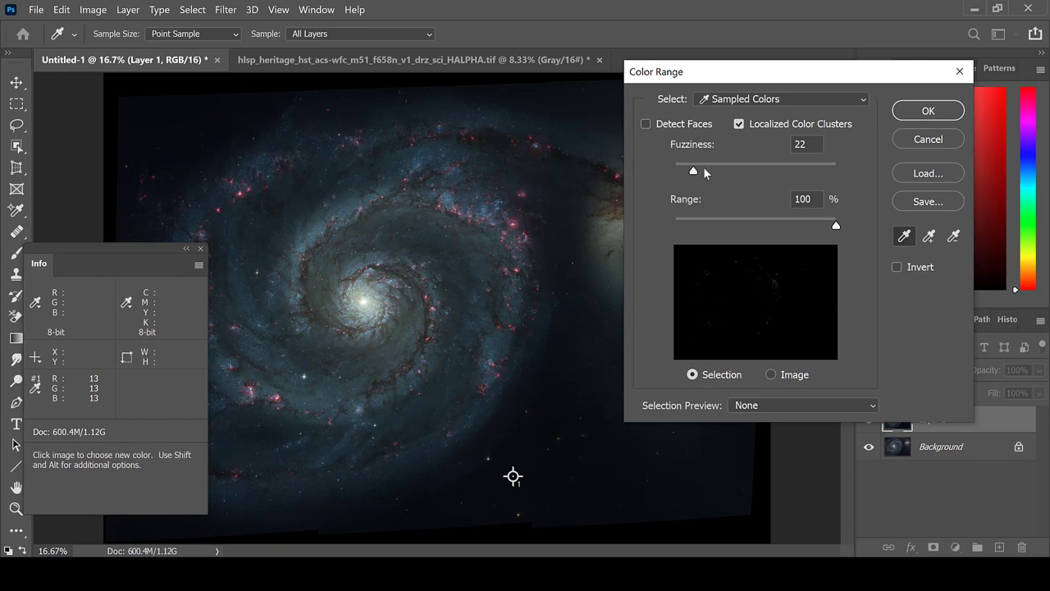
{"action": "left_click", "coordinate": [733, 164]}
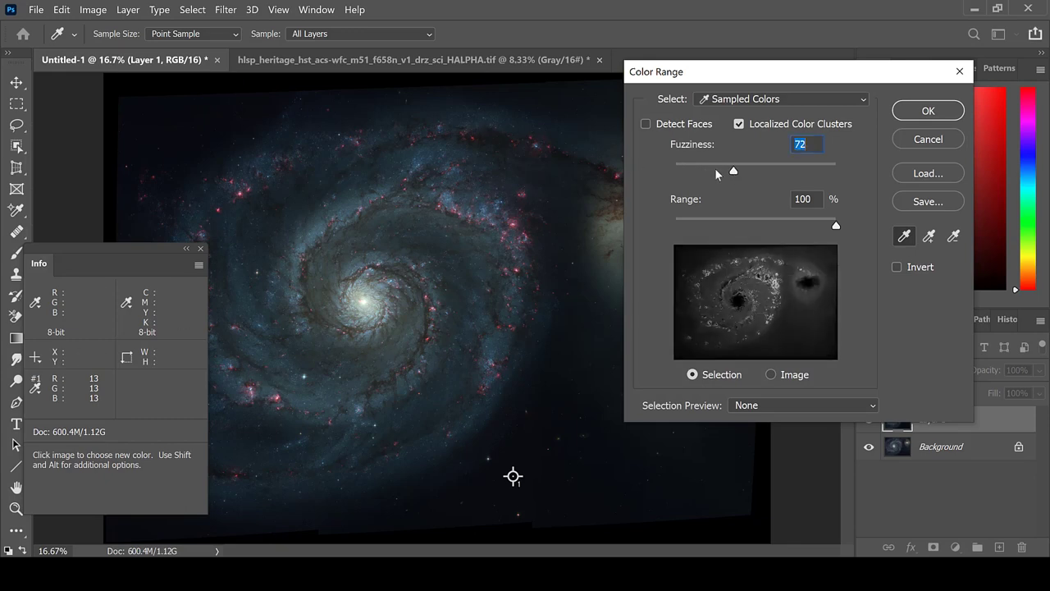
{"action": "left_click", "coordinate": [716, 166]}
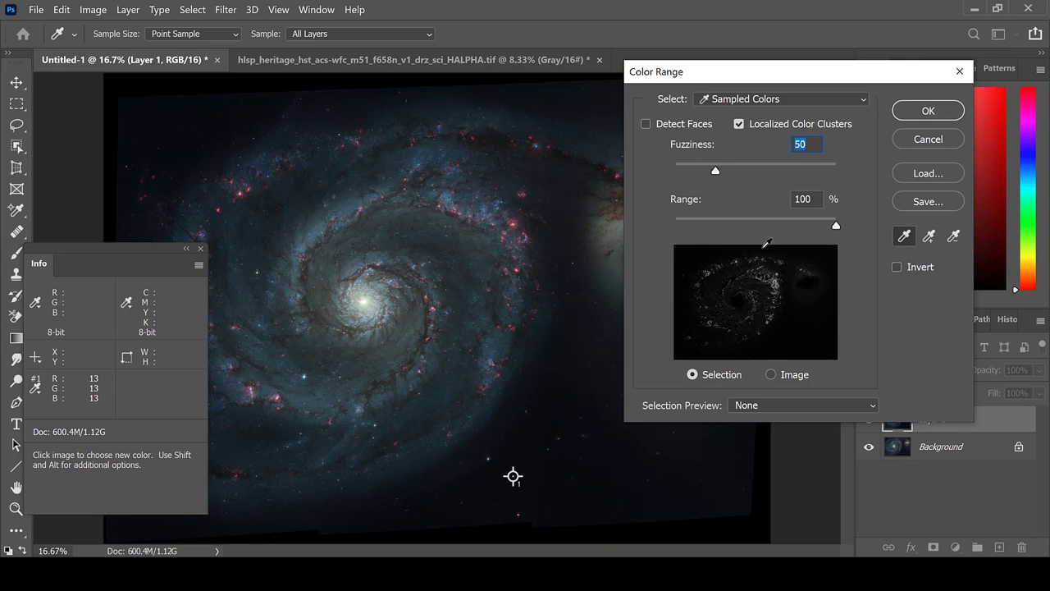
Resample pink knots across the spiral arms and apply the Color Range selection.
{"action": "left_click", "coordinate": [527, 194]}
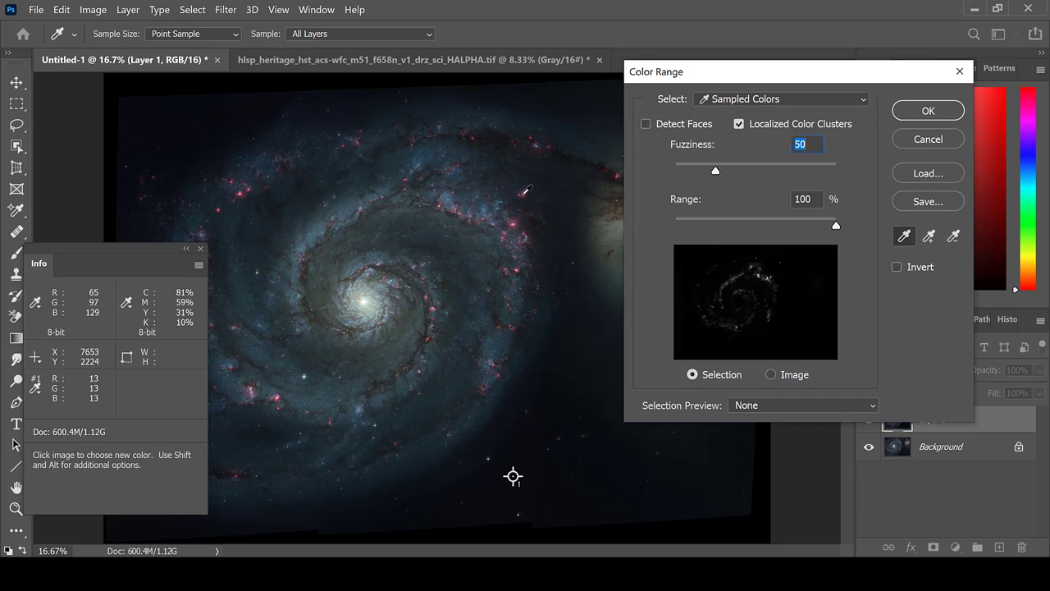
{"action": "left_click", "coordinate": [533, 132]}
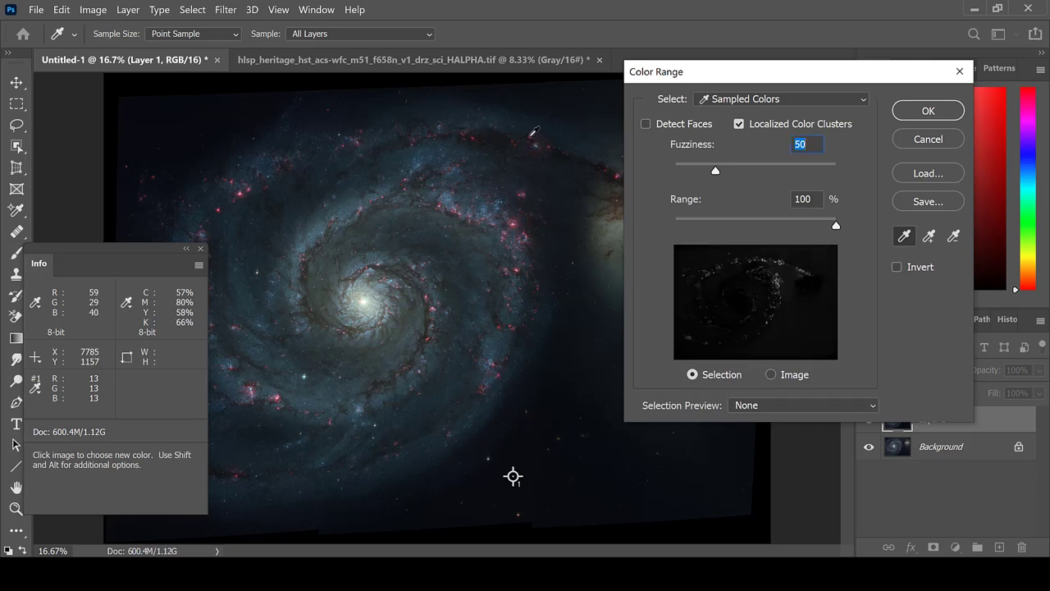
{"action": "left_click", "coordinate": [242, 191]}
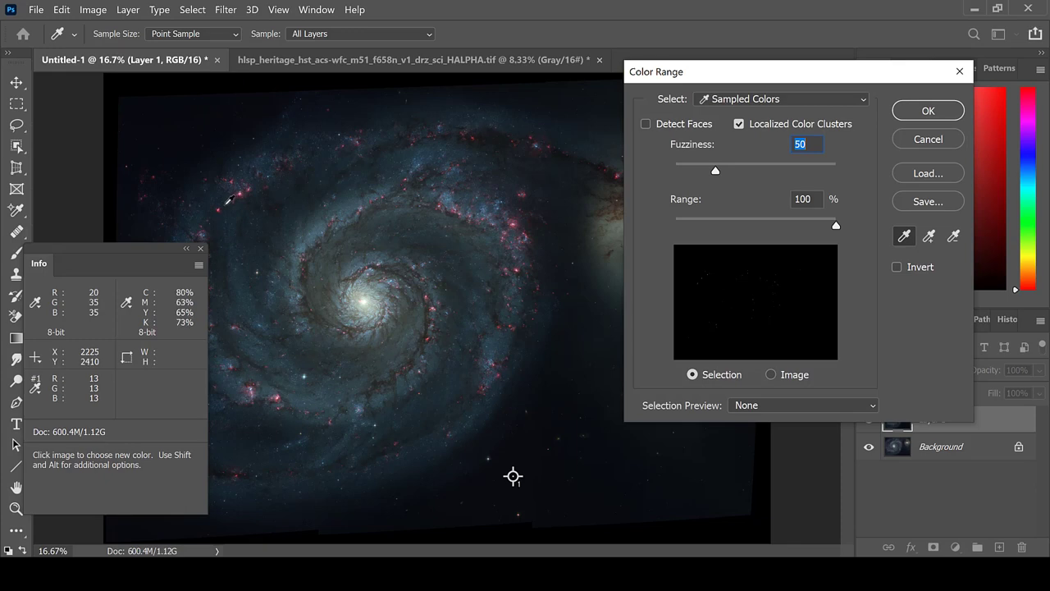
{"action": "left_click", "coordinate": [219, 209]}
{"action": "left_click", "coordinate": [483, 382]}
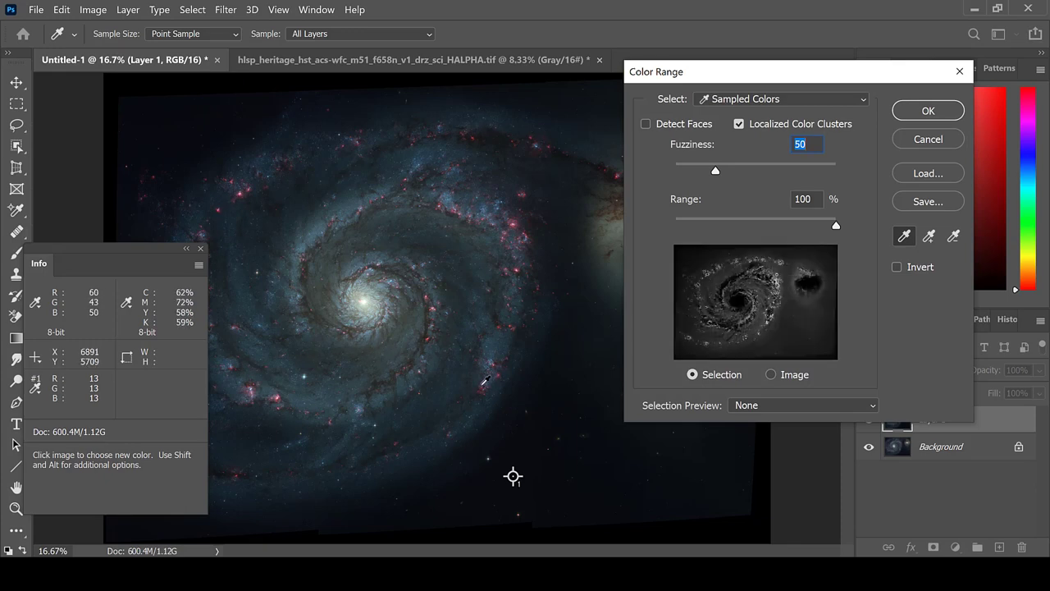
{"action": "left_click", "coordinate": [429, 340]}
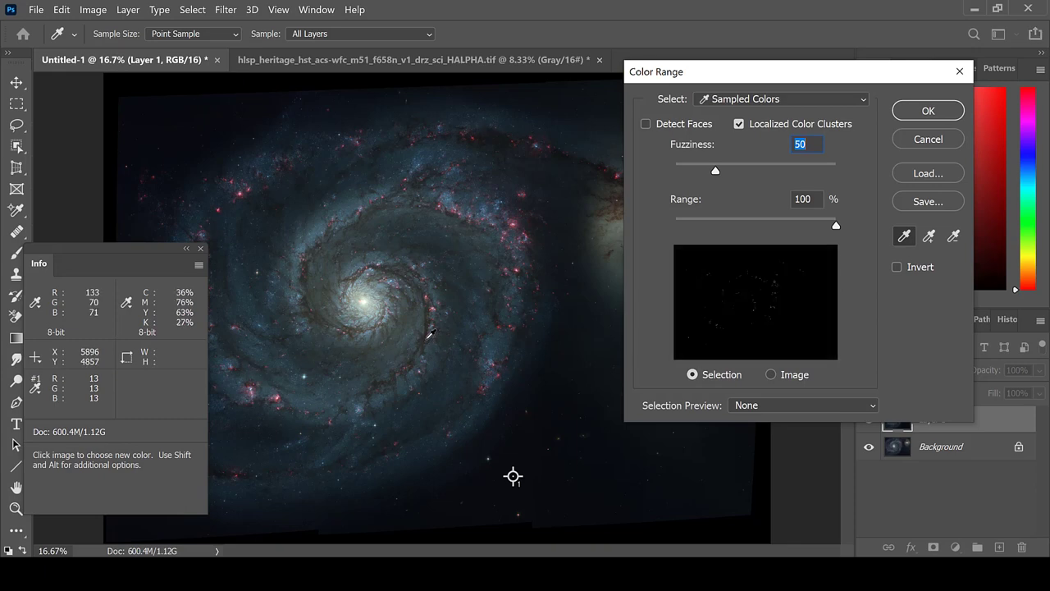
{"action": "left_click", "coordinate": [926, 114]}
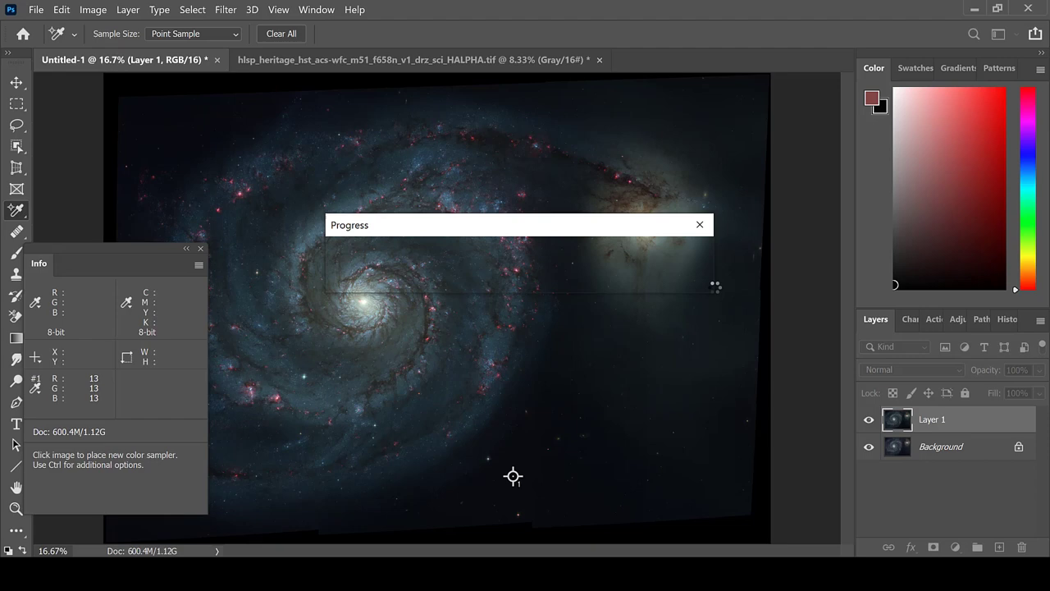
{"action": "left_click", "coordinate": [129, 10]}
{"action": "mouse_move", "coordinate": [251, 190]}
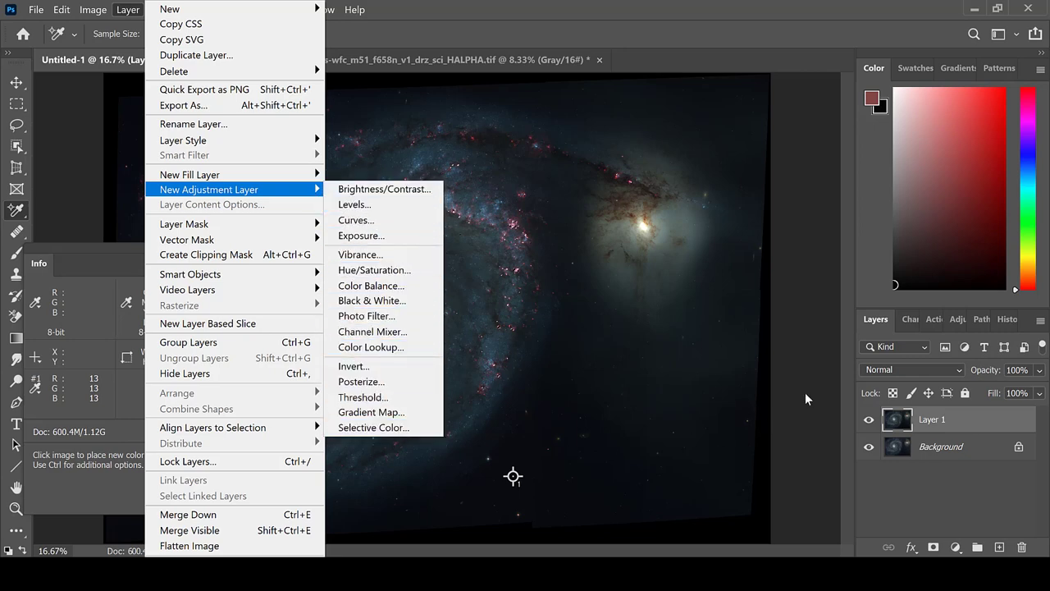
{"action": "key", "text": "Escape"}
{"action": "key", "text": "Escape"}
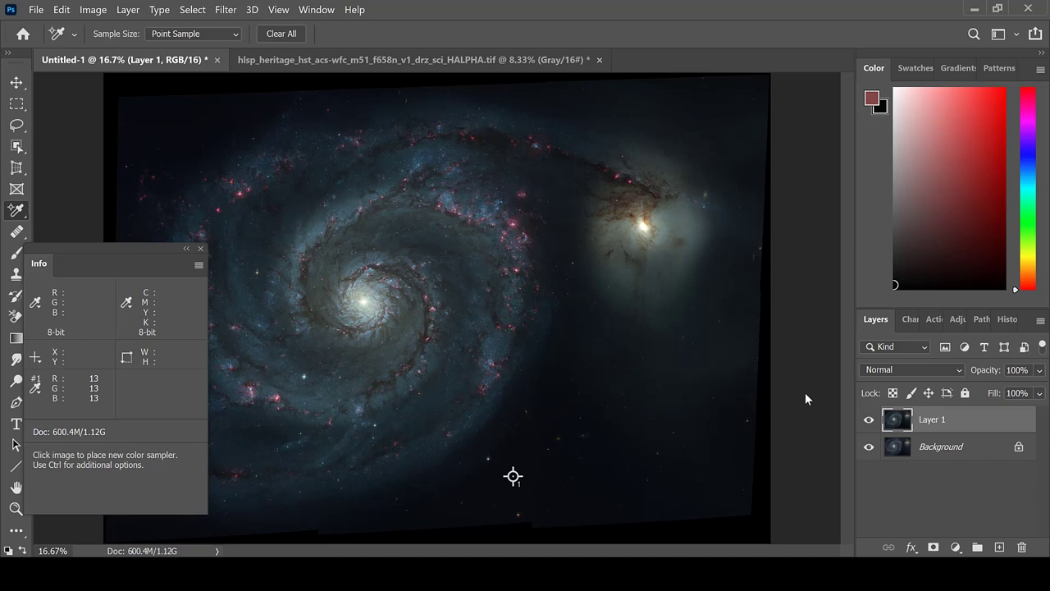